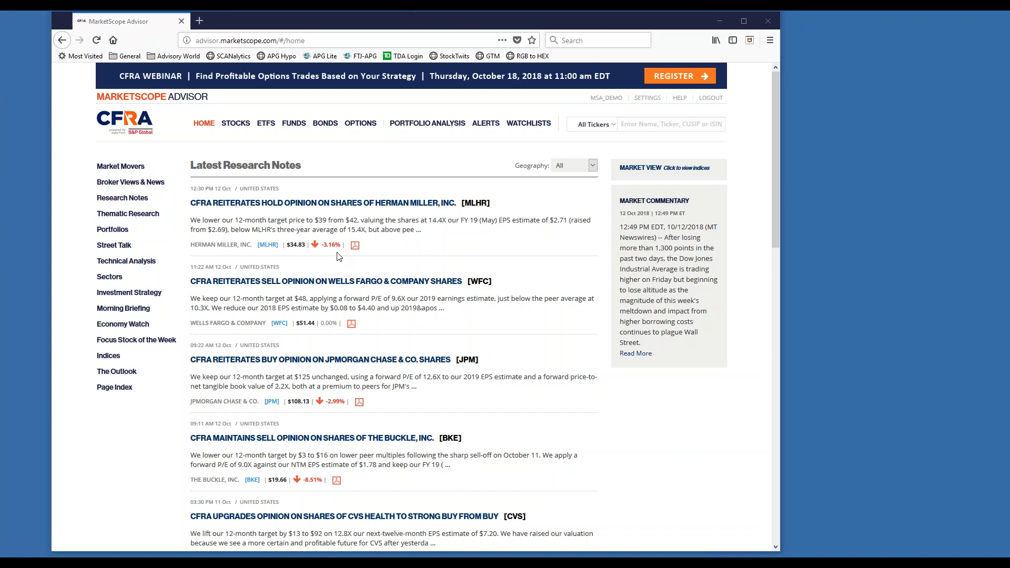
# Open Portfolio Analysis and look through the list of saved analytical illustrations.
pyautogui.click(414, 126)
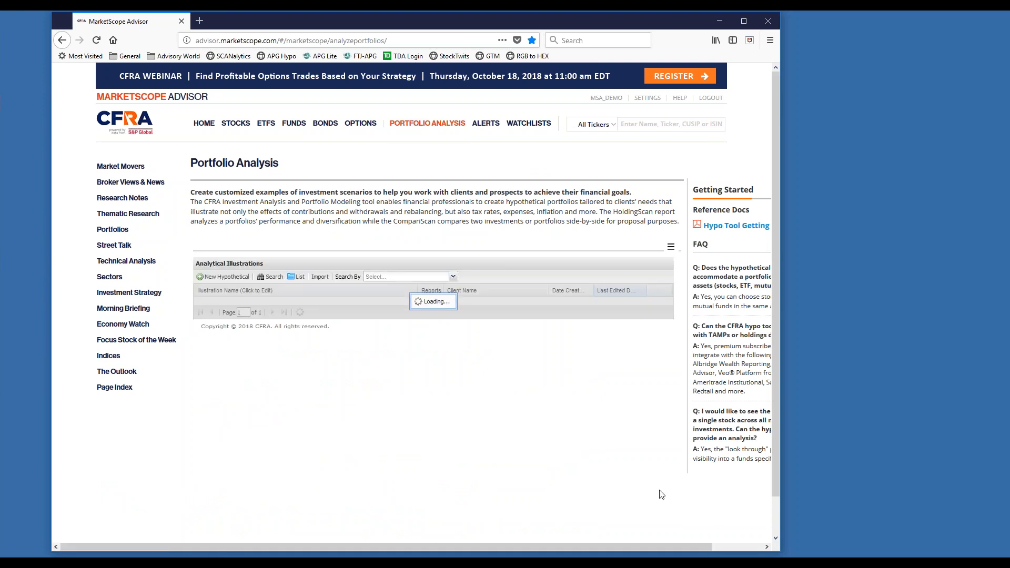
pyautogui.scroll(-2, 432, 418)
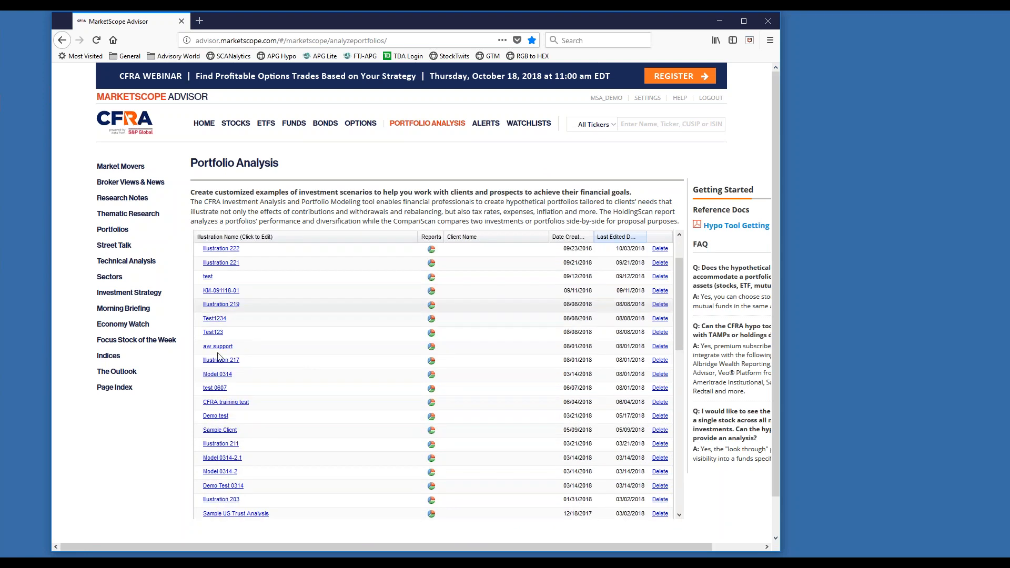
pyautogui.scroll(-2, 270, 456)
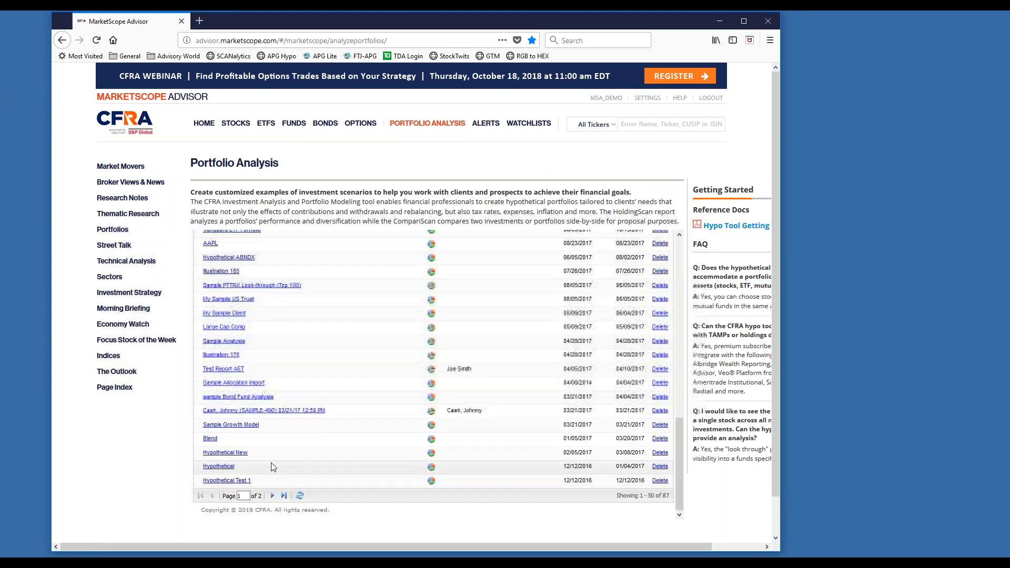
pyautogui.scroll(5, 273, 467)
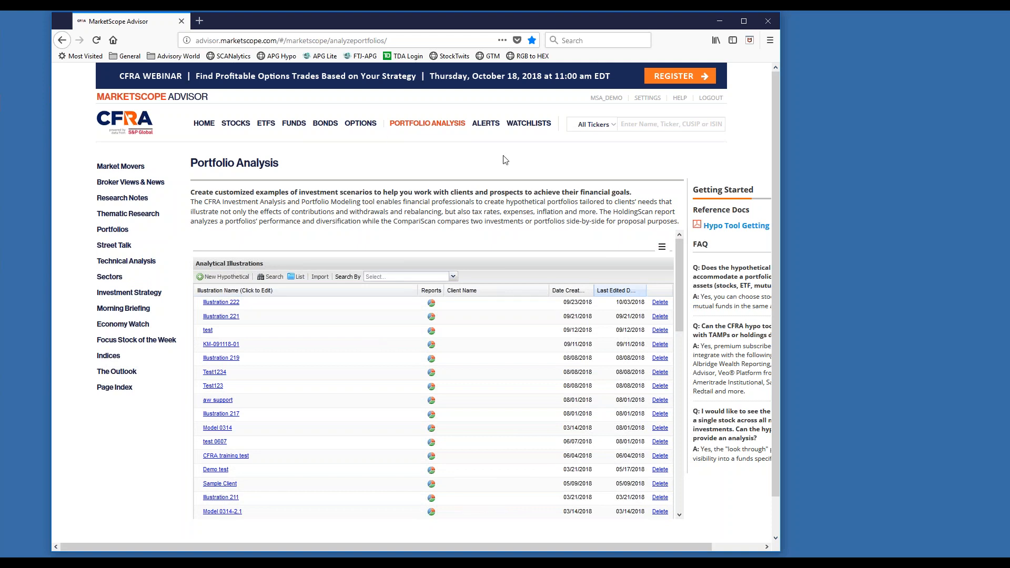
# Run a hypothetical from the test watchlist, adding its investments to a new detailed hypothetical.
pyautogui.click(524, 129)
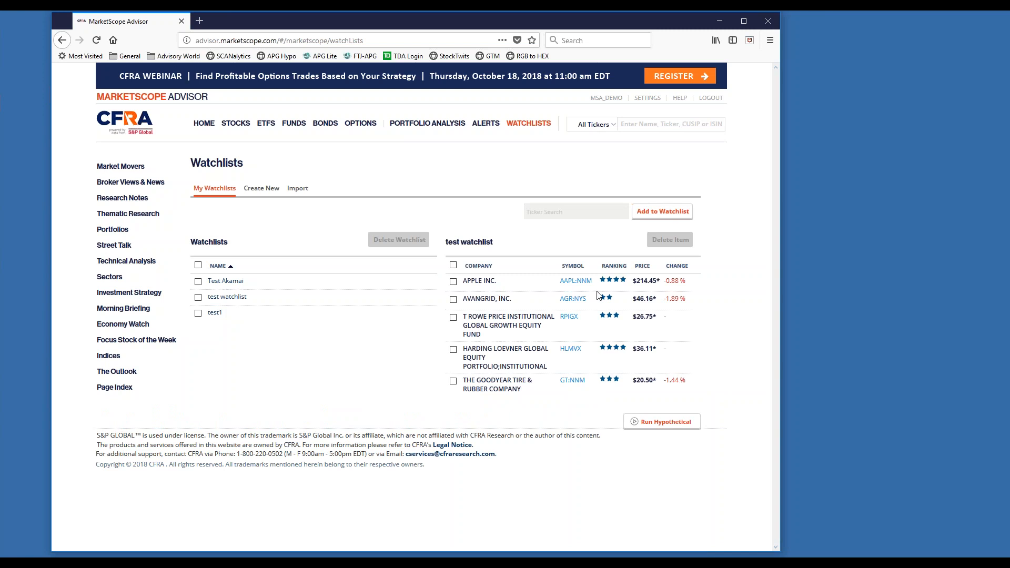
pyautogui.click(652, 424)
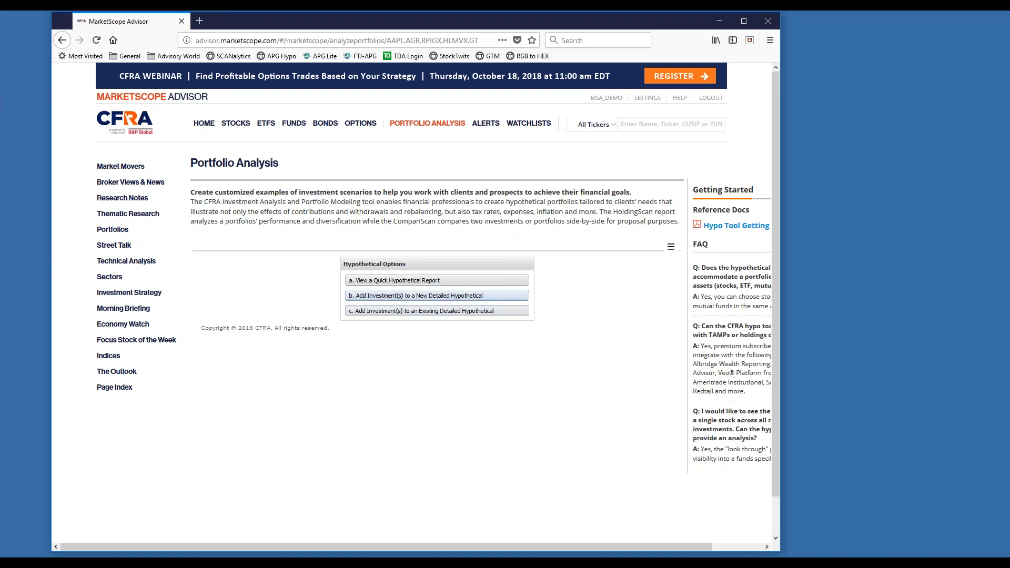
pyautogui.click(424, 299)
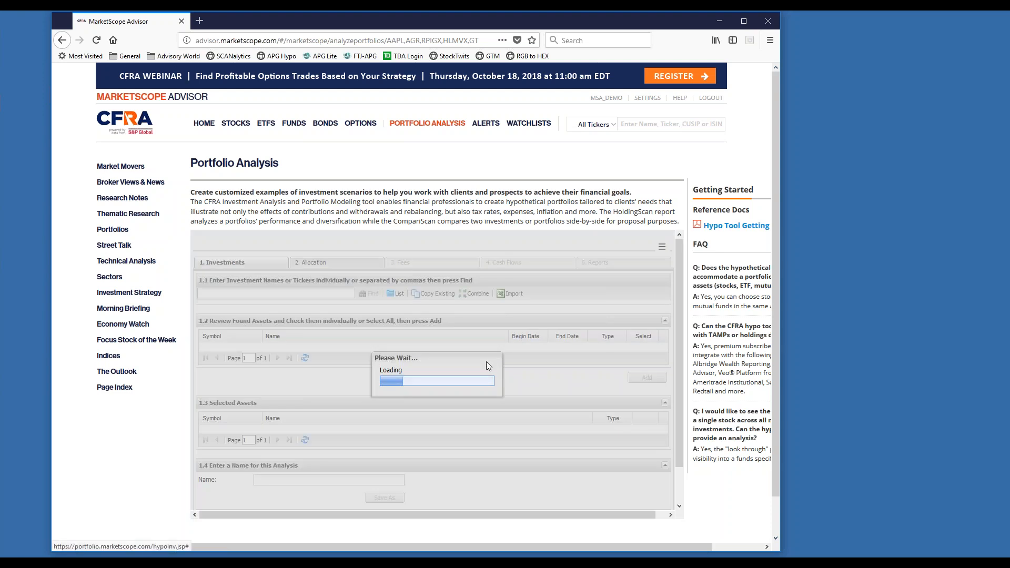
# Find the ticker fb and add Facebook, Inc. to the hypothetical's selected assets.
pyautogui.scroll(-2, 488, 368)
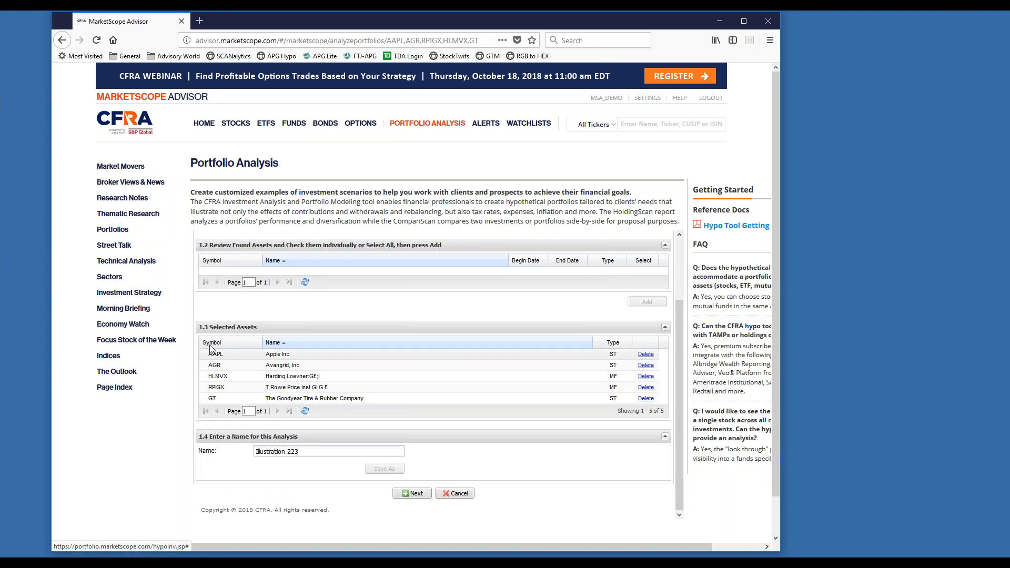
pyautogui.scroll(3, 443, 379)
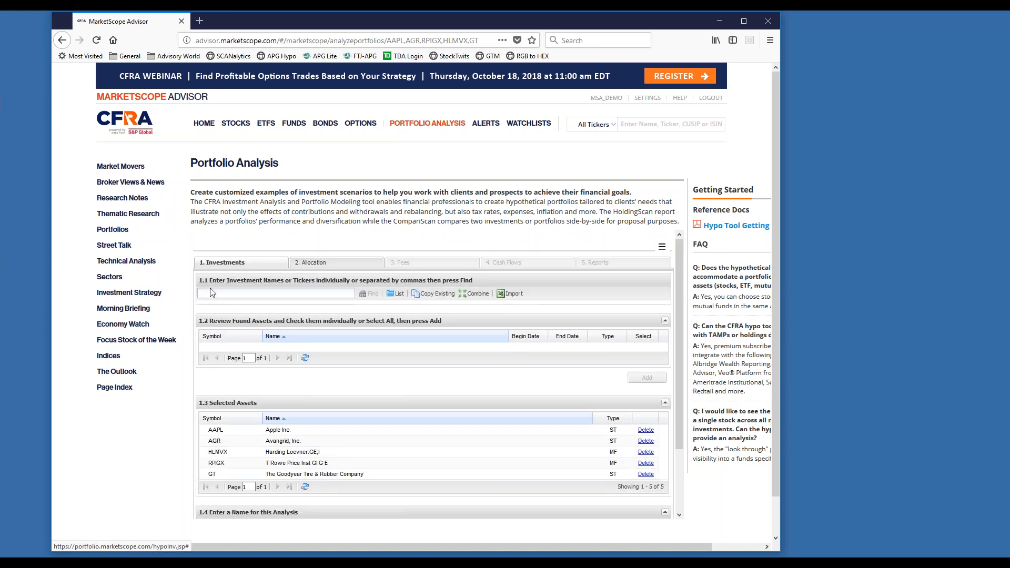
pyautogui.write('fb')
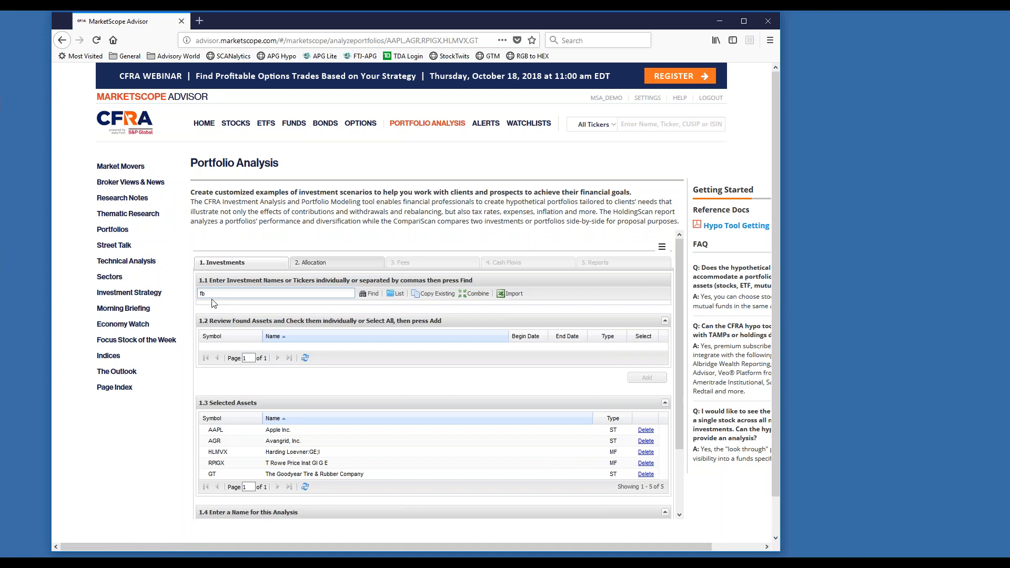
pyautogui.click(363, 296)
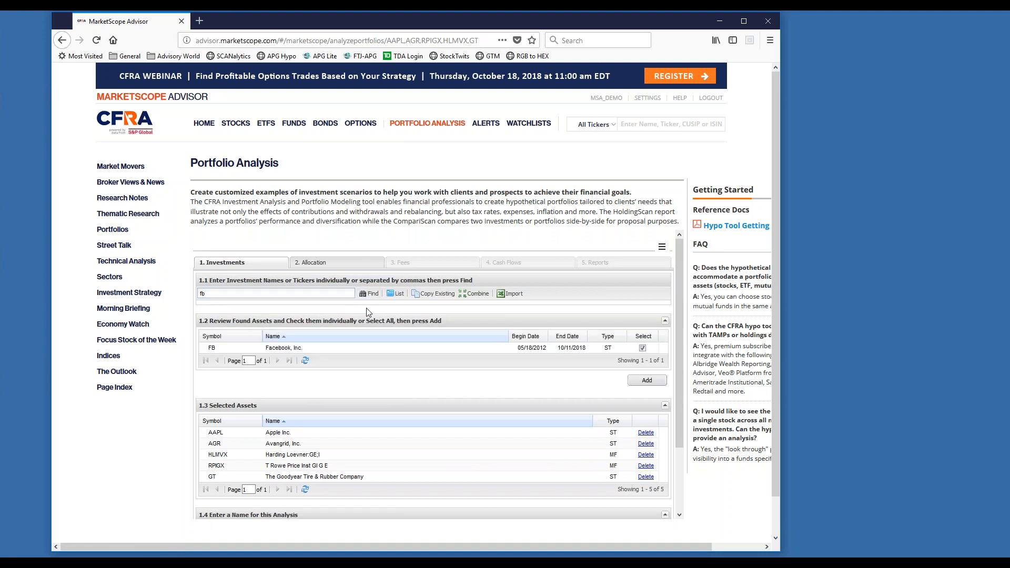
pyautogui.click(647, 379)
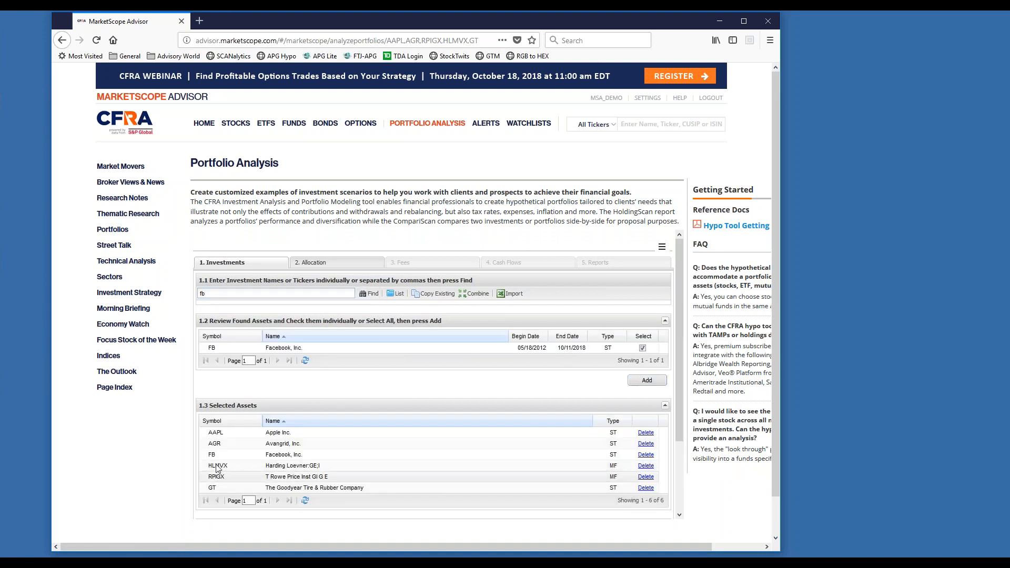
# Name the analysis Test Portfolio 101 and continue to the allocation stage.
pyautogui.scroll(-4, 228, 459)
pyautogui.tripleClick(320, 453)
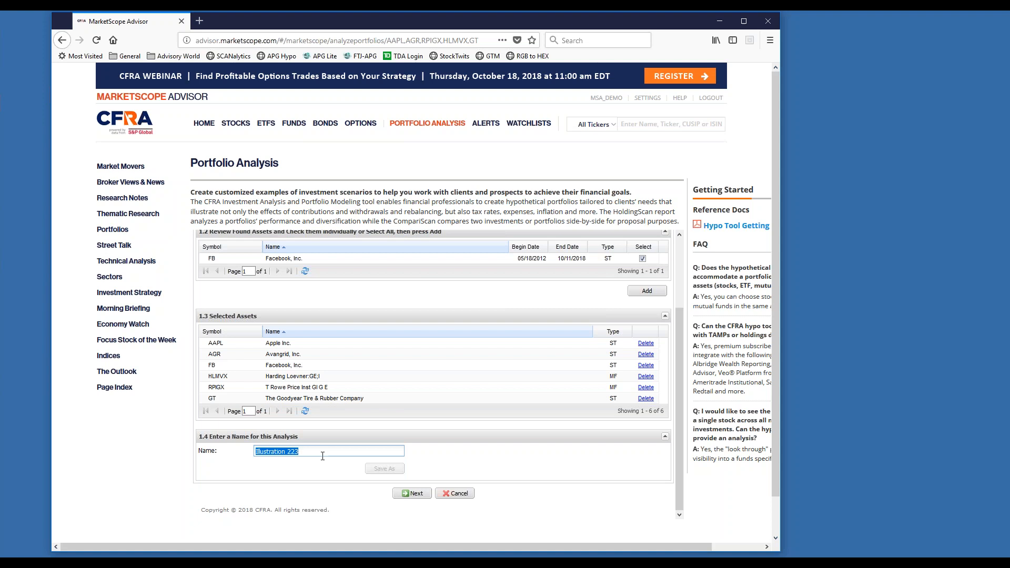
pyautogui.write('Test Portfolio 101')
pyautogui.click(412, 493)
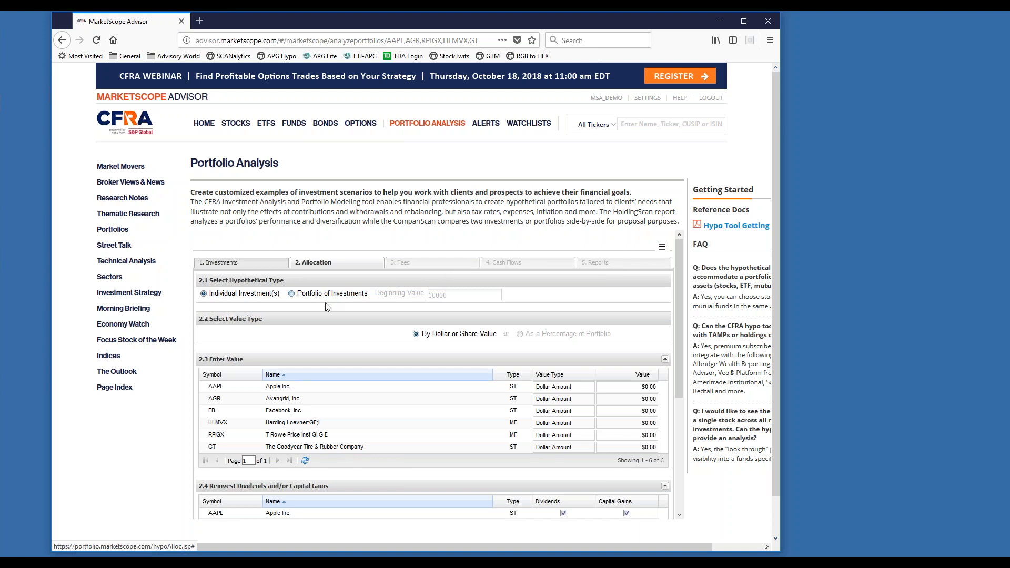
# Choose Portfolio of Investments as the hypothetical type and set dollar amounts of 12,000 for AAPL, 6,000 for AGR and 4,000 for FB.
pyautogui.click(312, 299)
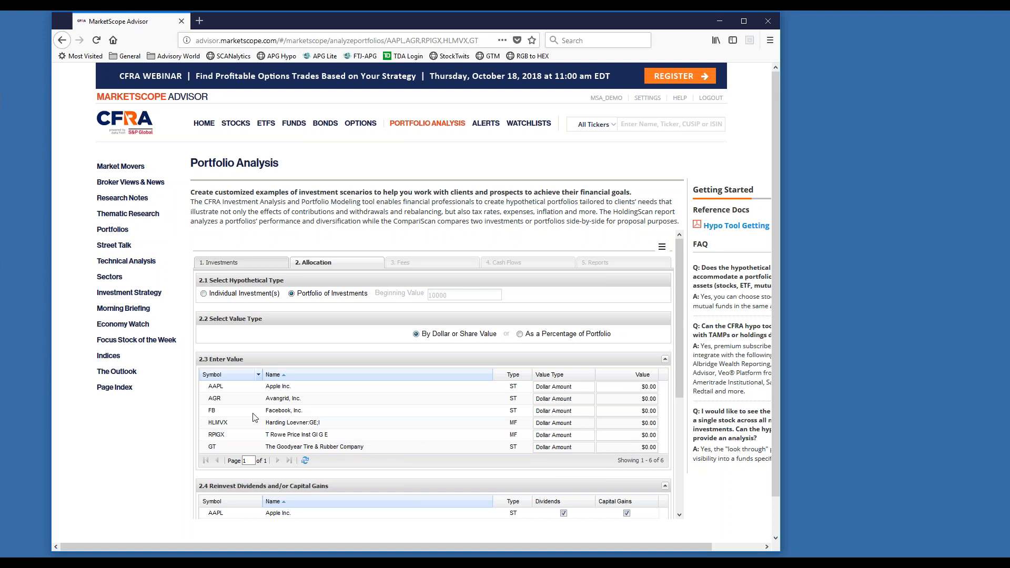
pyautogui.click(638, 387)
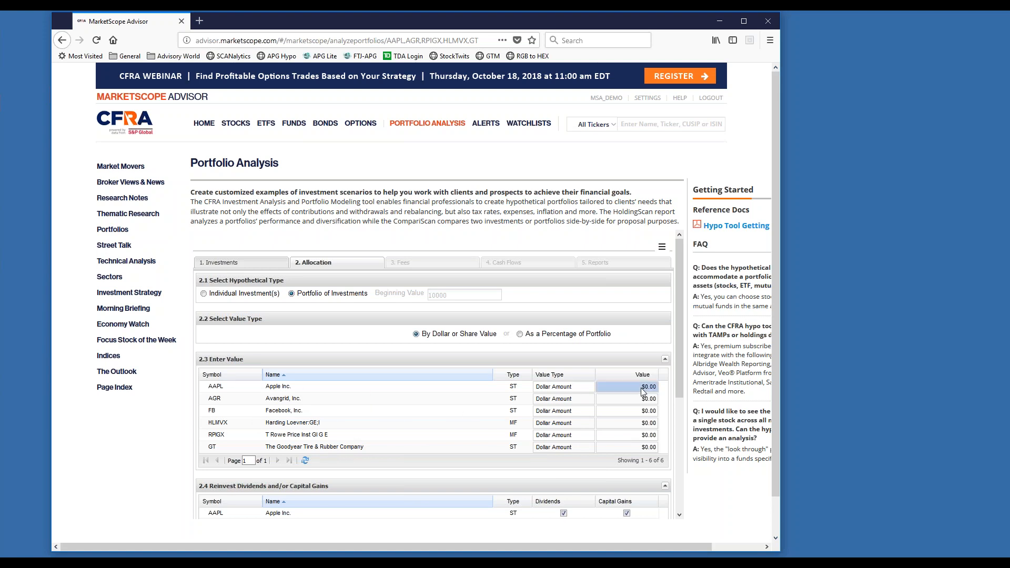
pyautogui.write('12000')
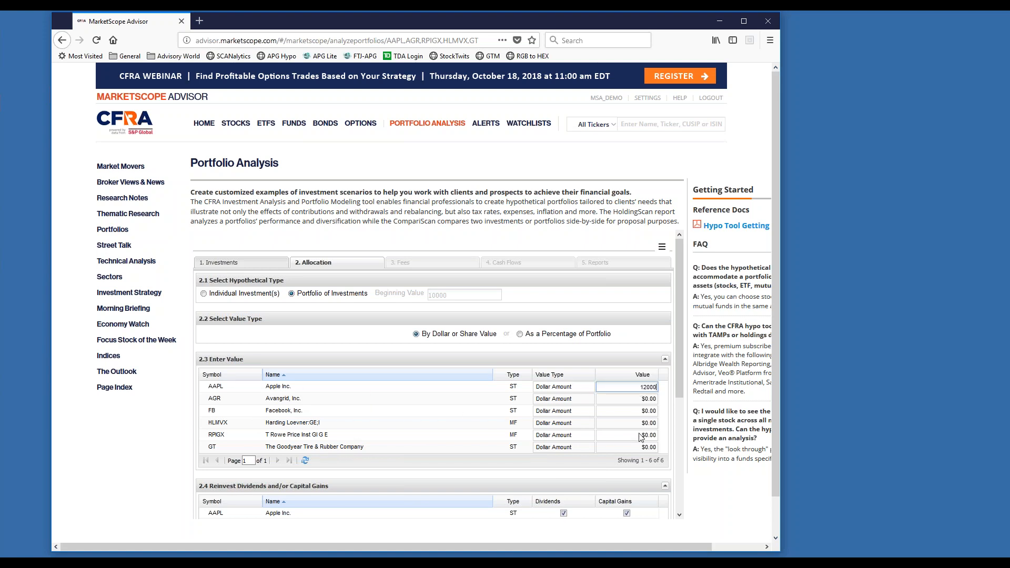
pyautogui.click(645, 399)
pyautogui.write('6000')
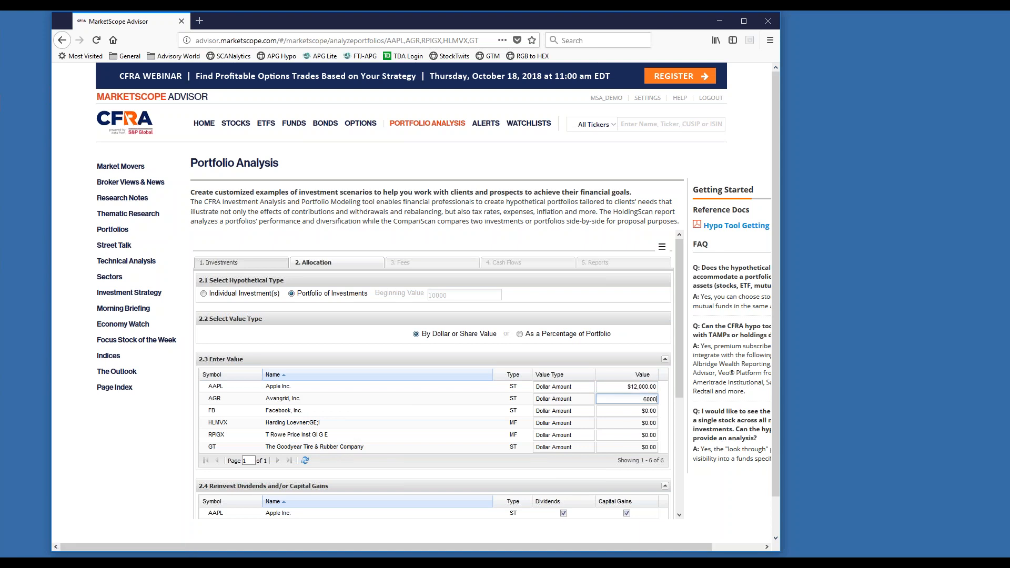
pyautogui.click(649, 419)
pyautogui.write('4,000')
# Set the dollar amounts of the remaining assets to 8,000 for HLMVX, 2,000 for RPIGX and 10,000 for GT.
pyautogui.click(651, 426)
pyautogui.write('80')
pyautogui.click(649, 438)
pyautogui.write('2000')
pyautogui.click(648, 451)
pyautogui.write('10000')
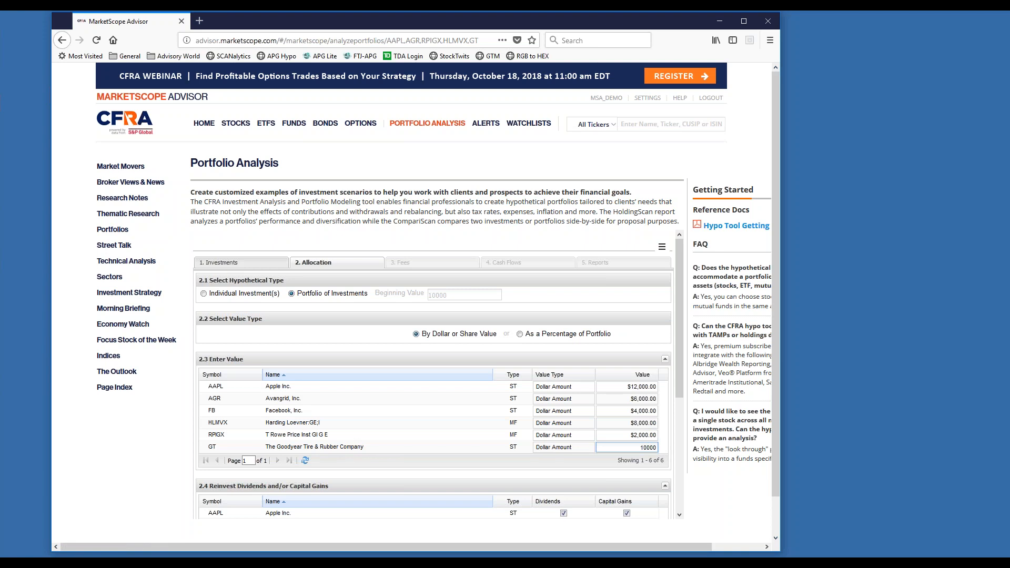
pyautogui.click(359, 315)
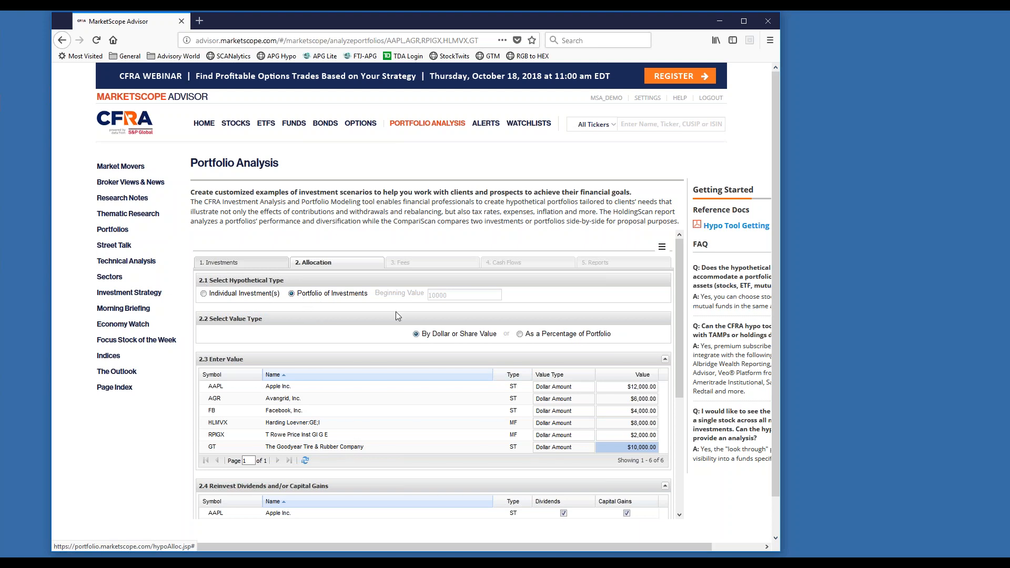
# Switch dividend reinvestment for Apple Inc. off and back on.
pyautogui.scroll(-2, 399, 314)
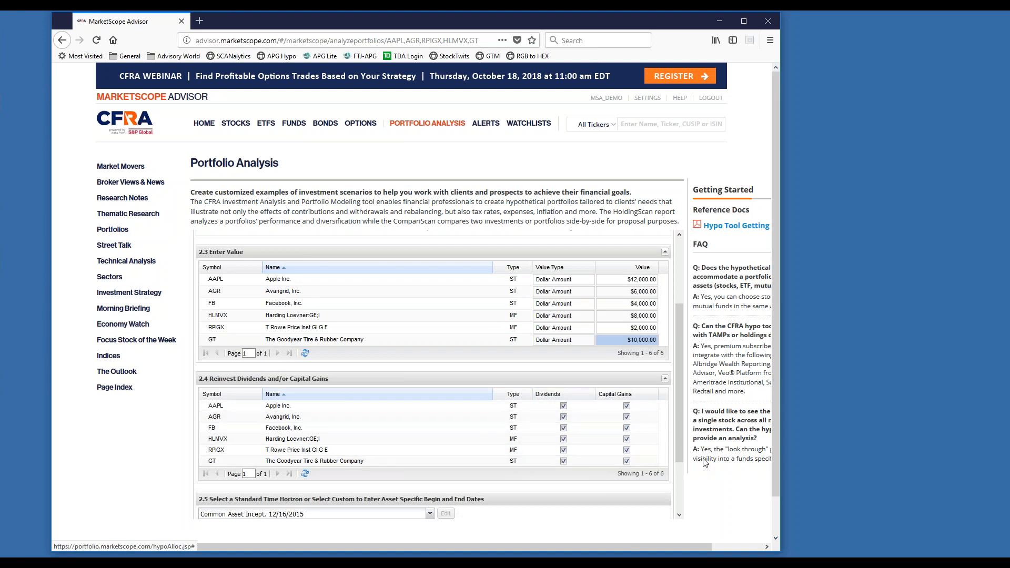
pyautogui.click(563, 407)
pyautogui.moveTo(245, 563)
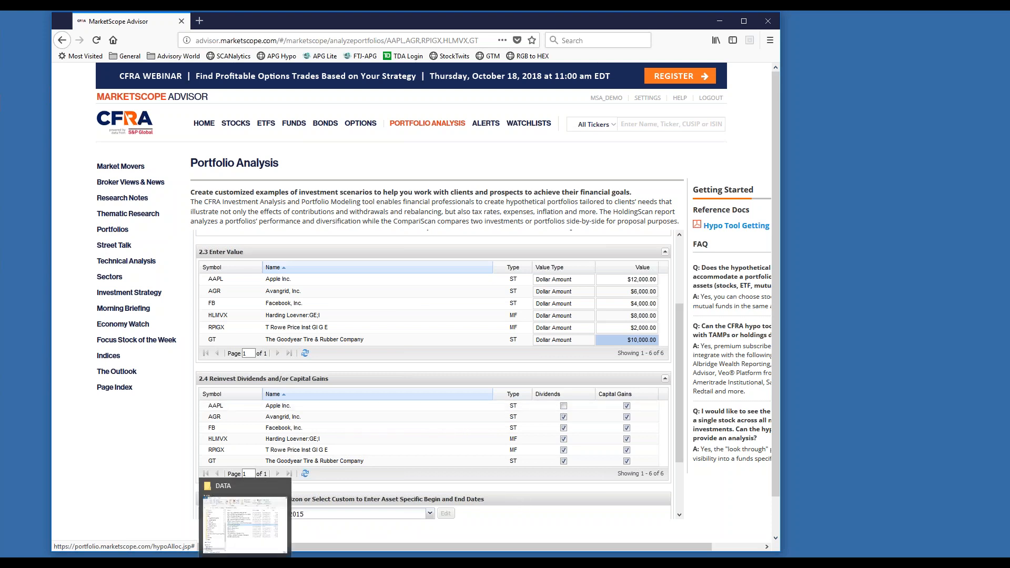
pyautogui.click(563, 406)
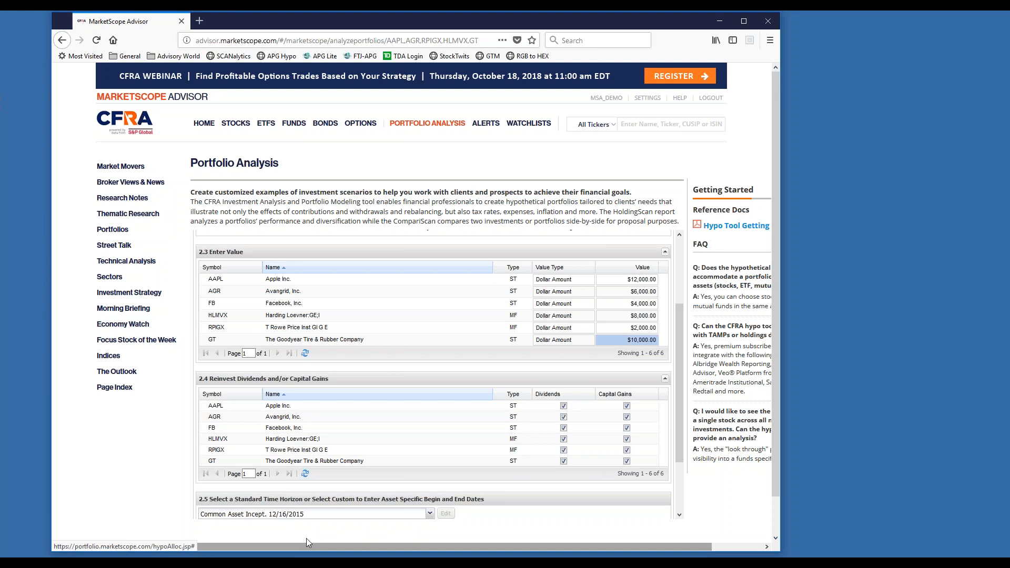
# Examine the available time horizon options without choosing a different one.
pyautogui.scroll(-2, 311, 531)
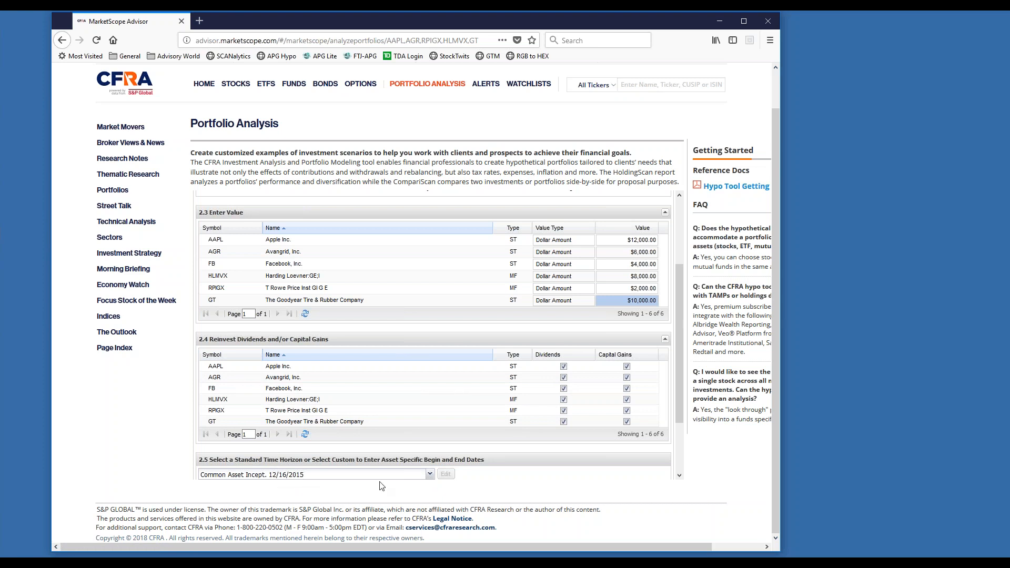
pyautogui.click(428, 475)
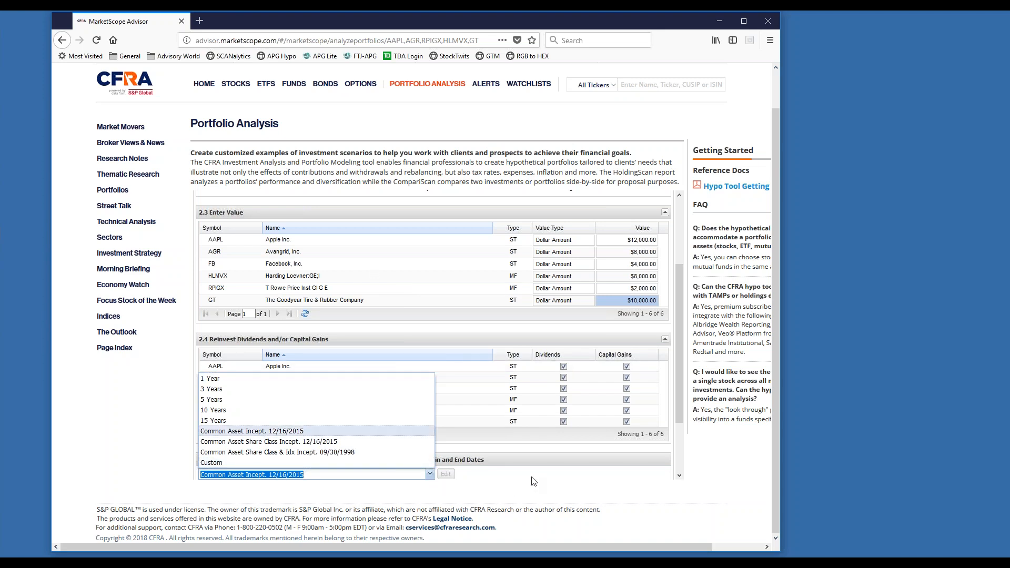
pyautogui.click(579, 480)
# Set the rebalancing frequency to Quarterly and continue to the fees stage.
pyautogui.scroll(-3, 463, 447)
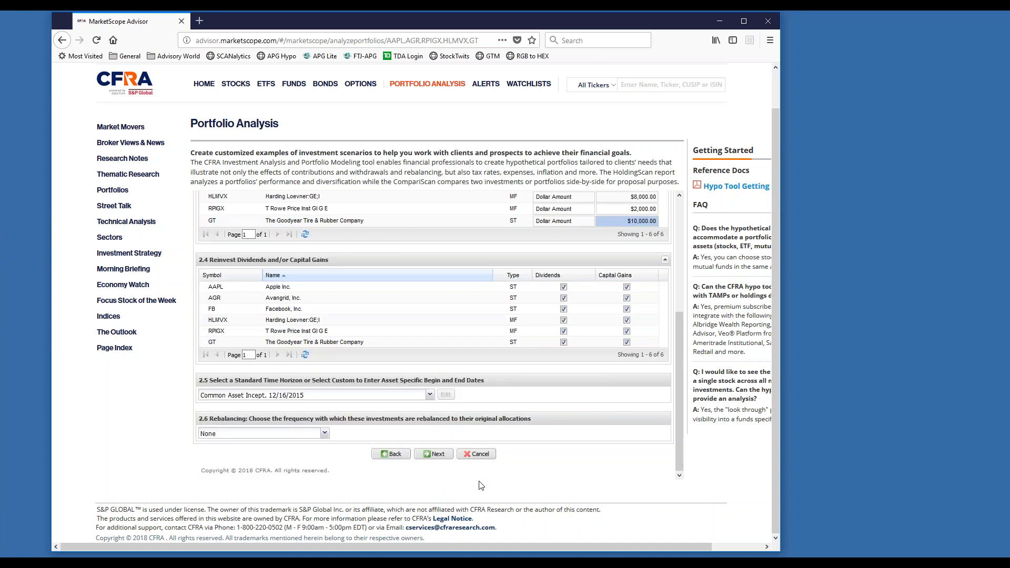
pyautogui.scroll(2, 479, 485)
pyautogui.click(326, 473)
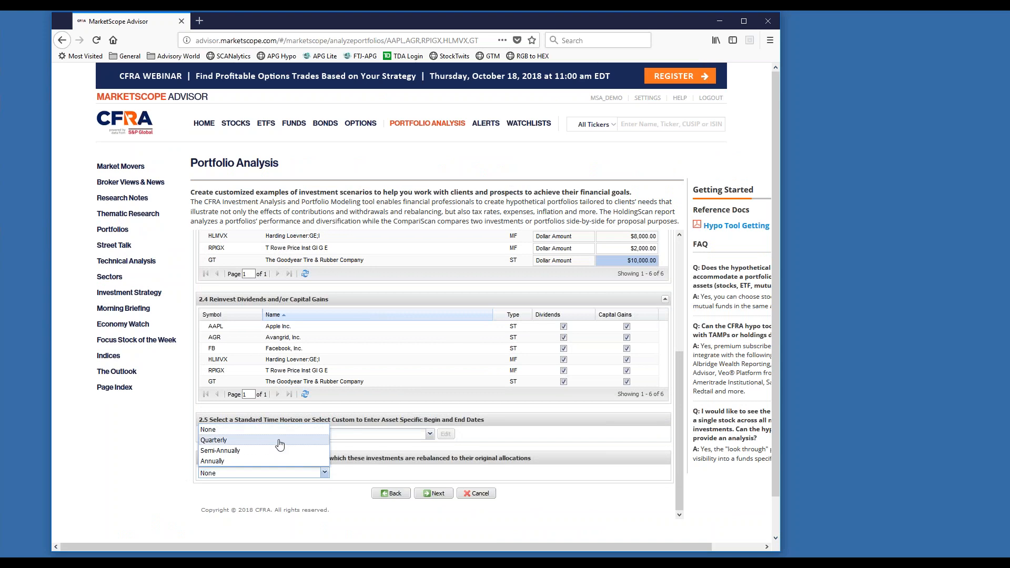
pyautogui.click(279, 441)
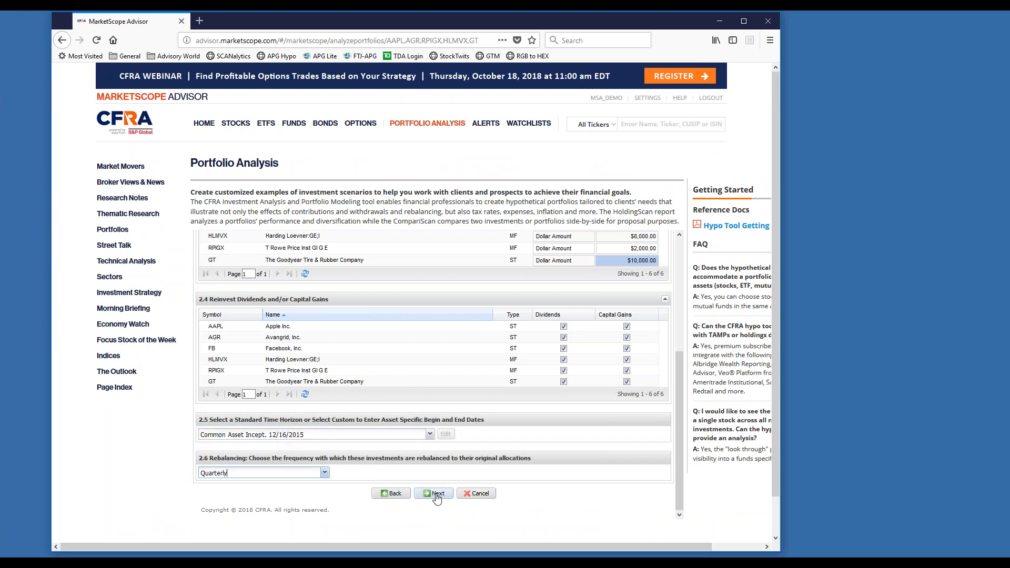
pyautogui.click(434, 493)
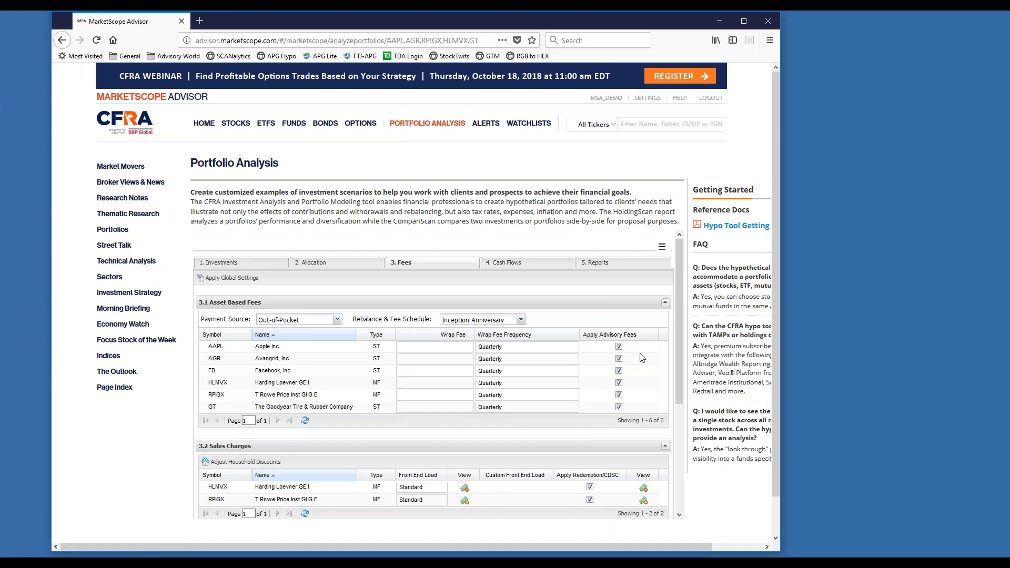
# Deselect the application of advisory fees for all assets and check the account options for personal info settings.
pyautogui.click(654, 336)
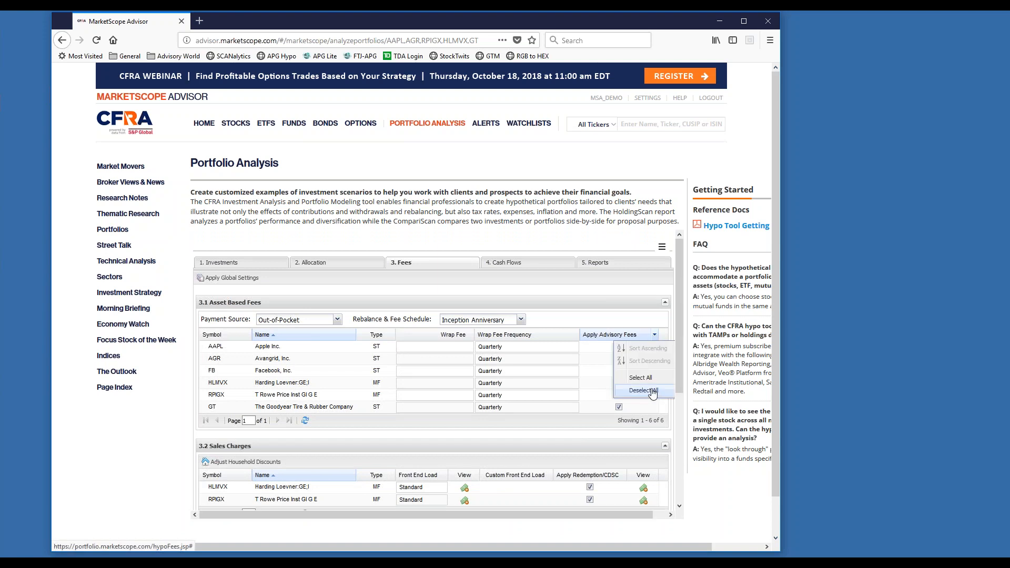
pyautogui.click(653, 390)
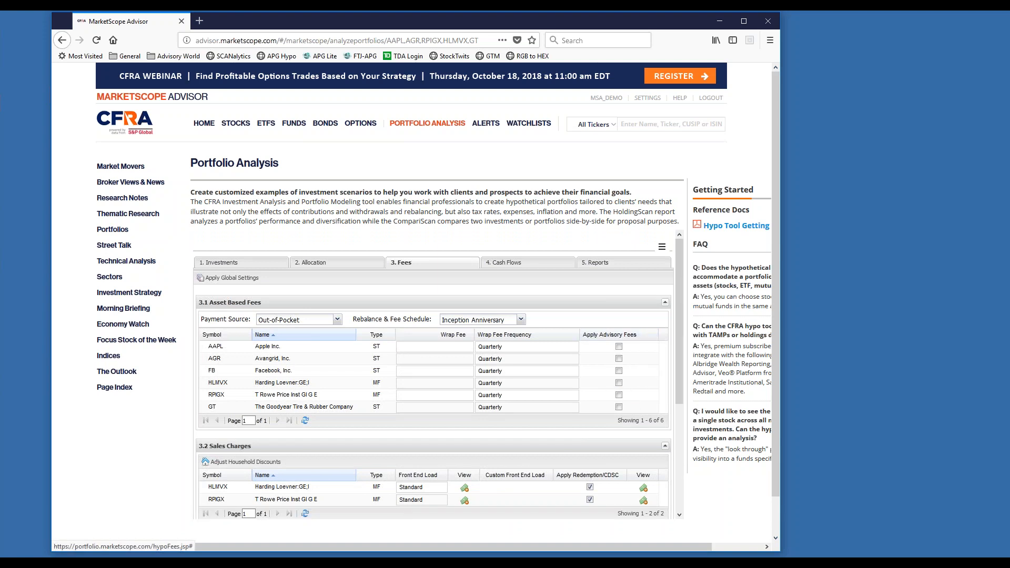
pyautogui.click(664, 249)
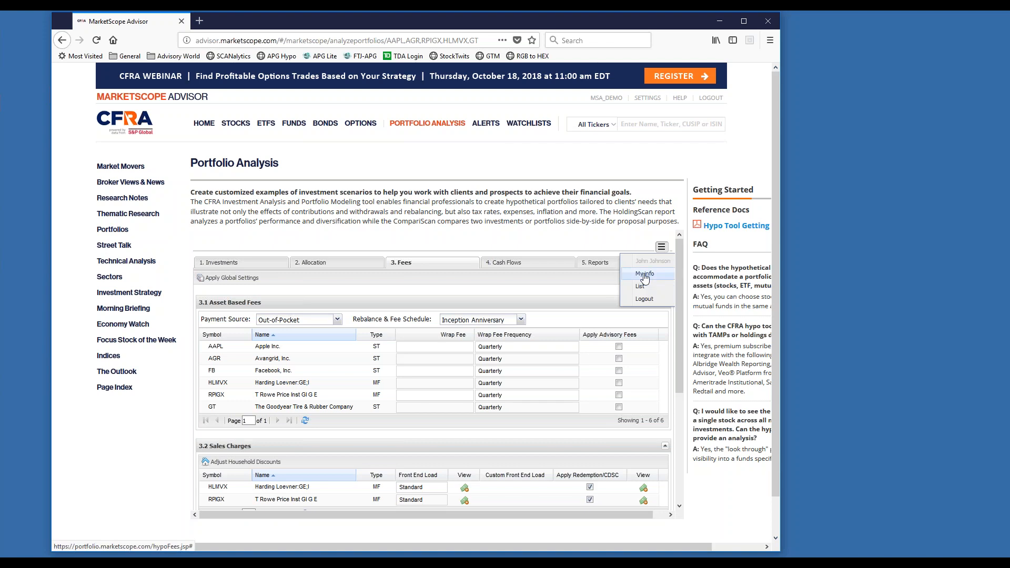
pyautogui.click(600, 237)
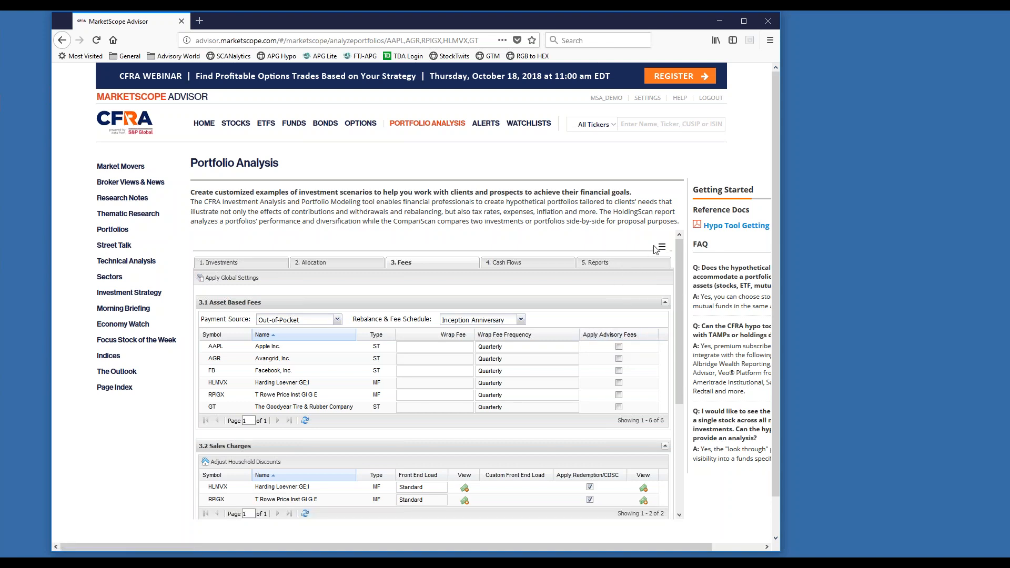
# In the global fee settings, set the wrap fee to 0.25% with Quarterly frequency and advisory fees to No.
pyautogui.click(446, 347)
pyautogui.click(226, 278)
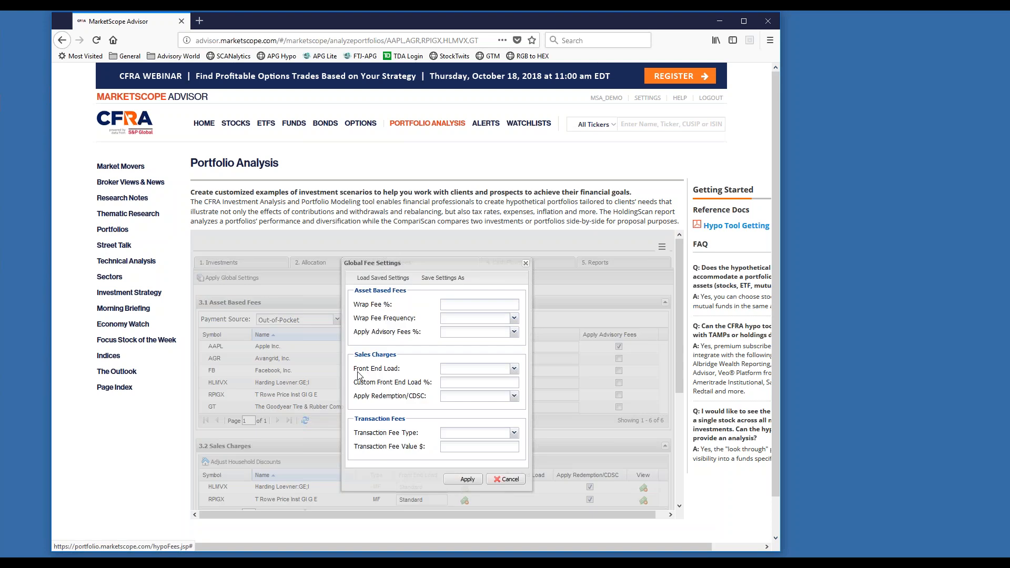
pyautogui.click(454, 306)
pyautogui.write('.25')
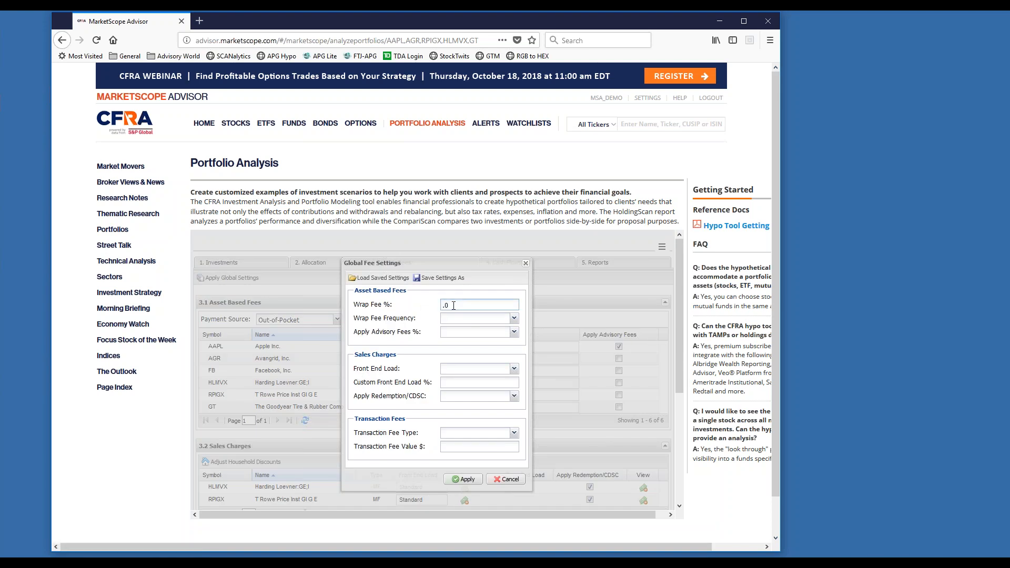
pyautogui.click(514, 319)
pyautogui.click(503, 344)
# Set the front end load to None, choose a transaction fee type, and apply the global fee settings to all assets.
pyautogui.click(514, 369)
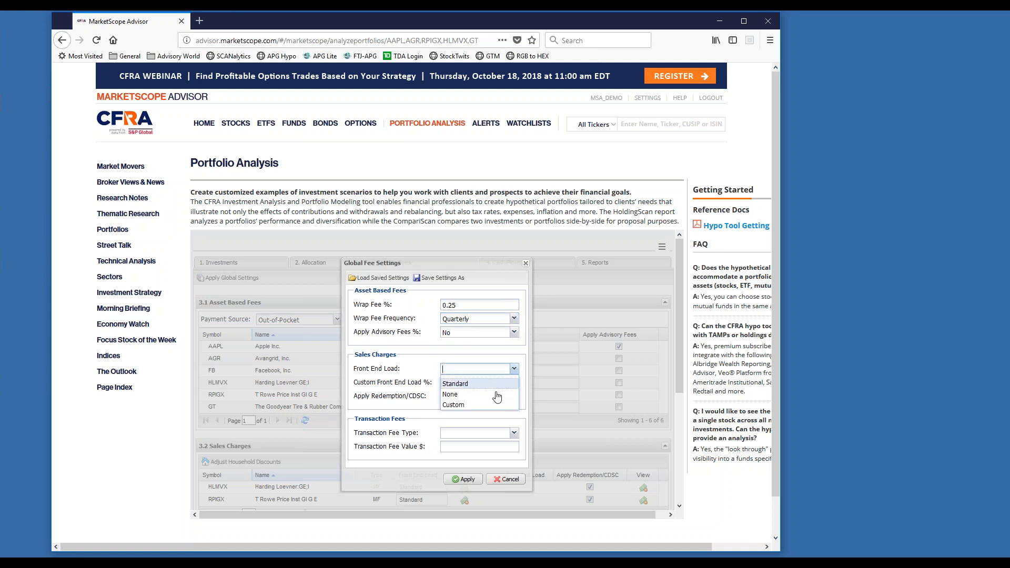
pyautogui.click(506, 392)
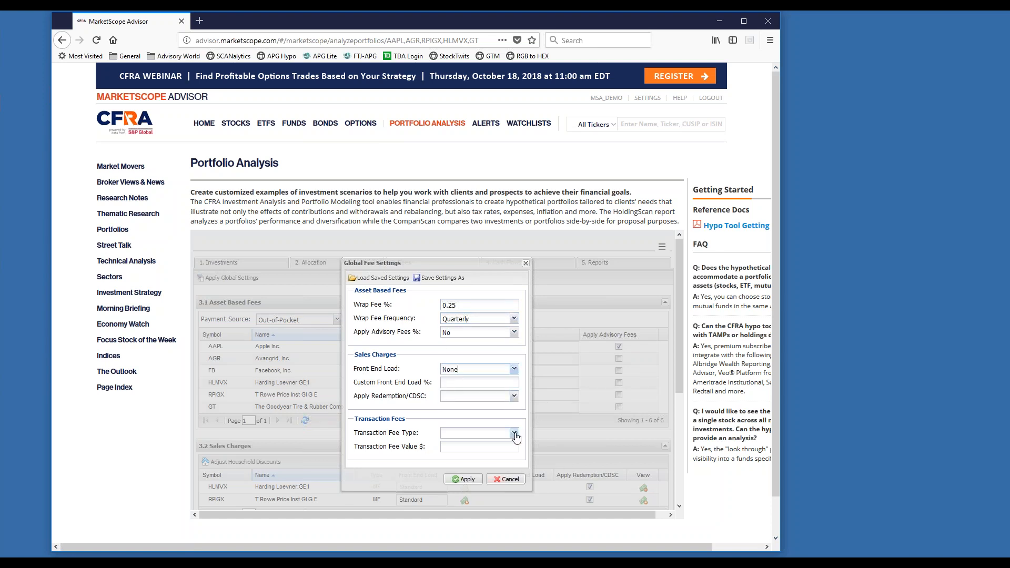
pyautogui.click(513, 432)
pyautogui.click(473, 471)
pyautogui.click(466, 479)
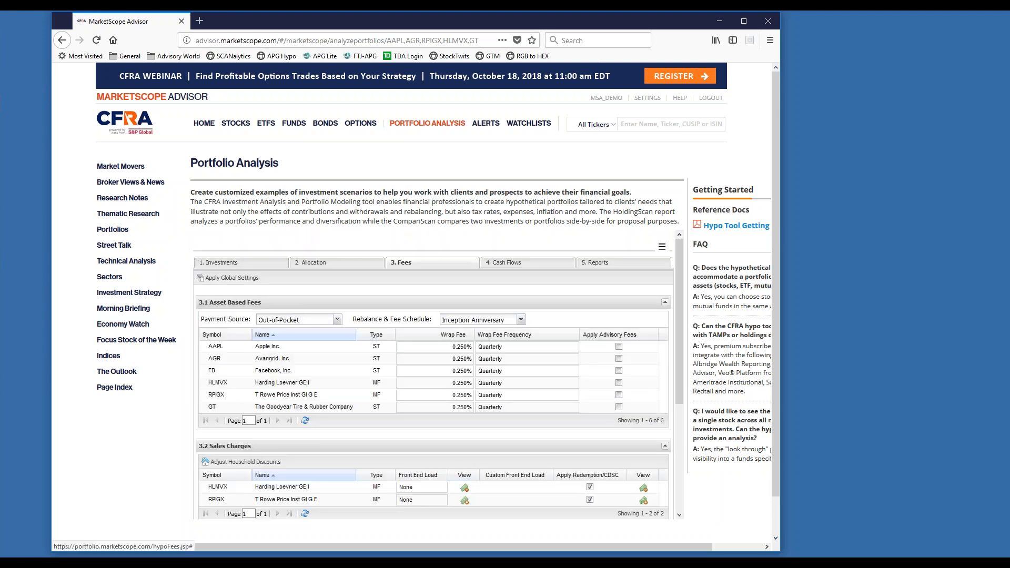
# Continue from the fees stage to the reports stage without adding any cash flows.
pyautogui.scroll(-3, 437, 373)
pyautogui.scroll(-3, 424, 462)
pyautogui.click(434, 453)
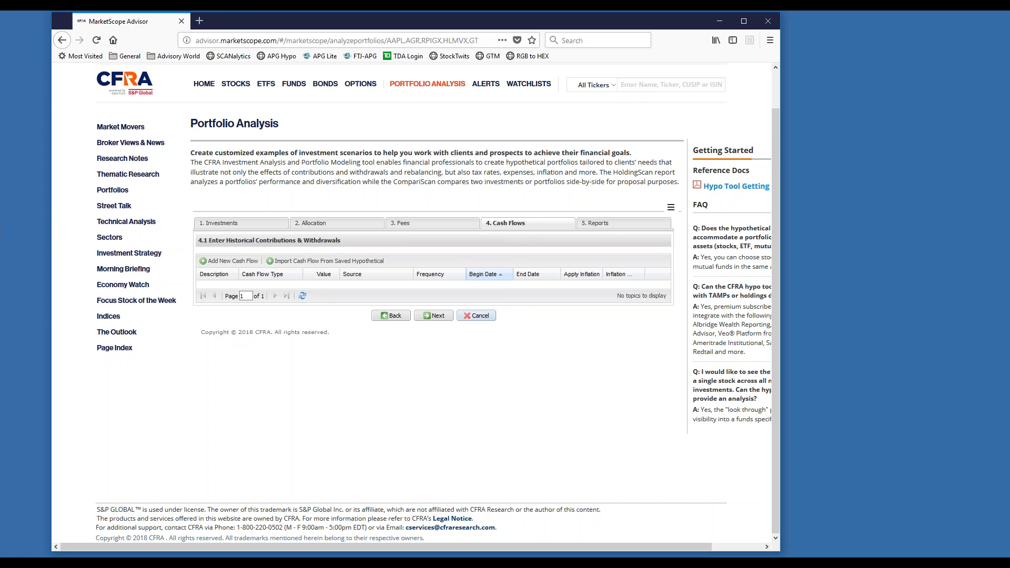
pyautogui.click(444, 317)
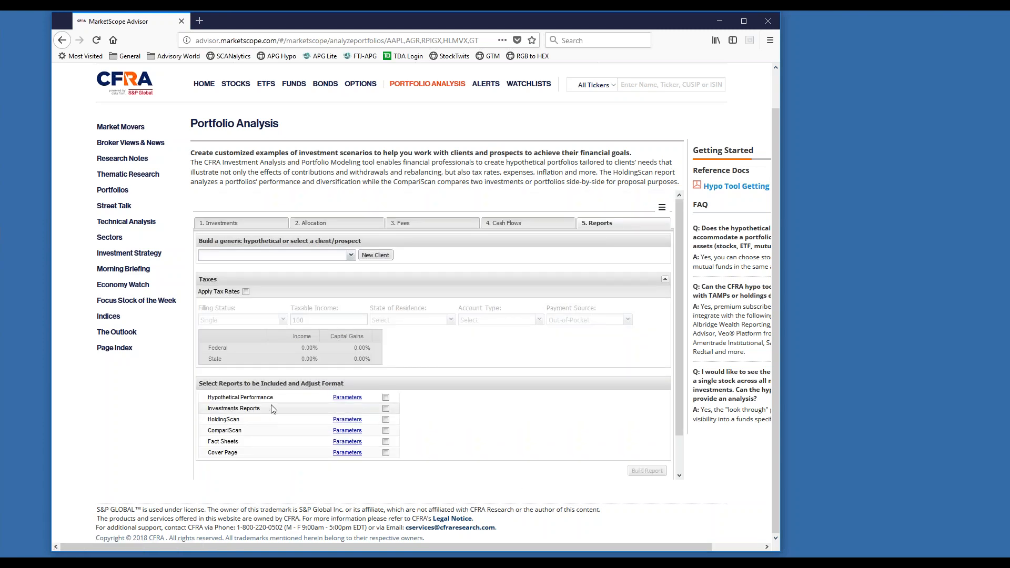
# Include only the HoldingScan report and set its pie chart grouping to By Subcategory.
pyautogui.click(387, 409)
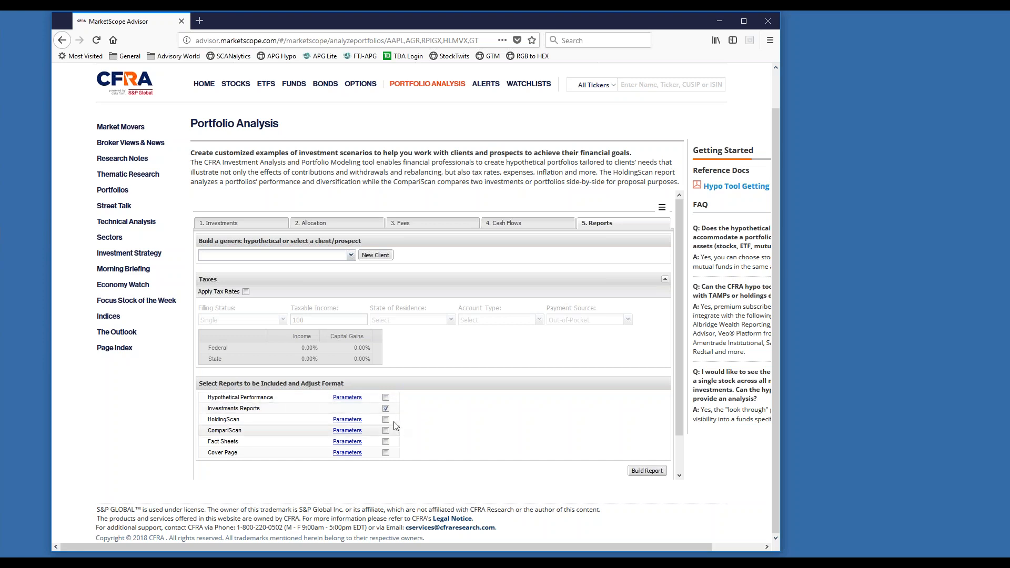
pyautogui.click(386, 408)
pyautogui.click(386, 419)
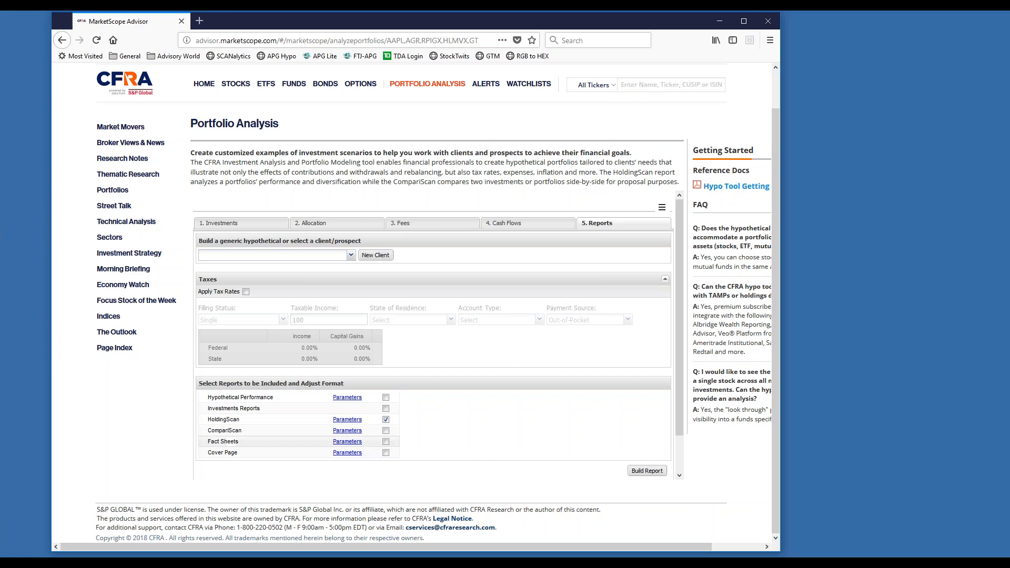
pyautogui.click(347, 419)
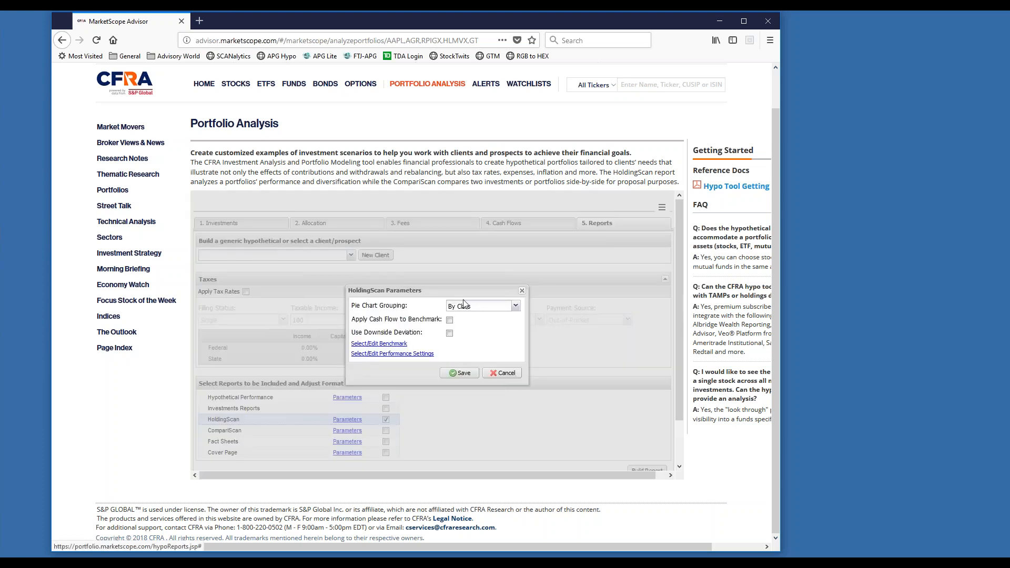
pyautogui.click(515, 307)
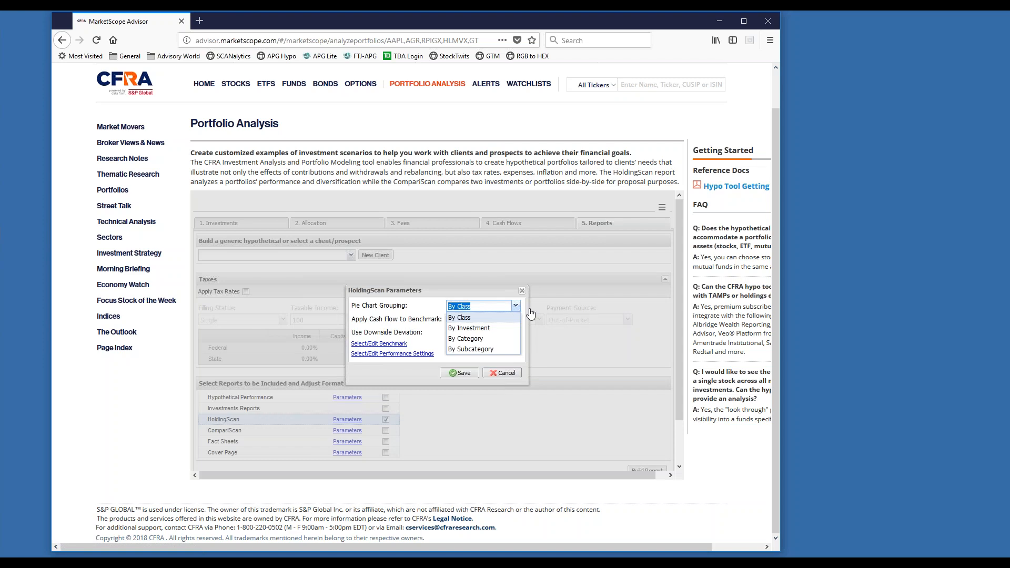
pyautogui.click(501, 349)
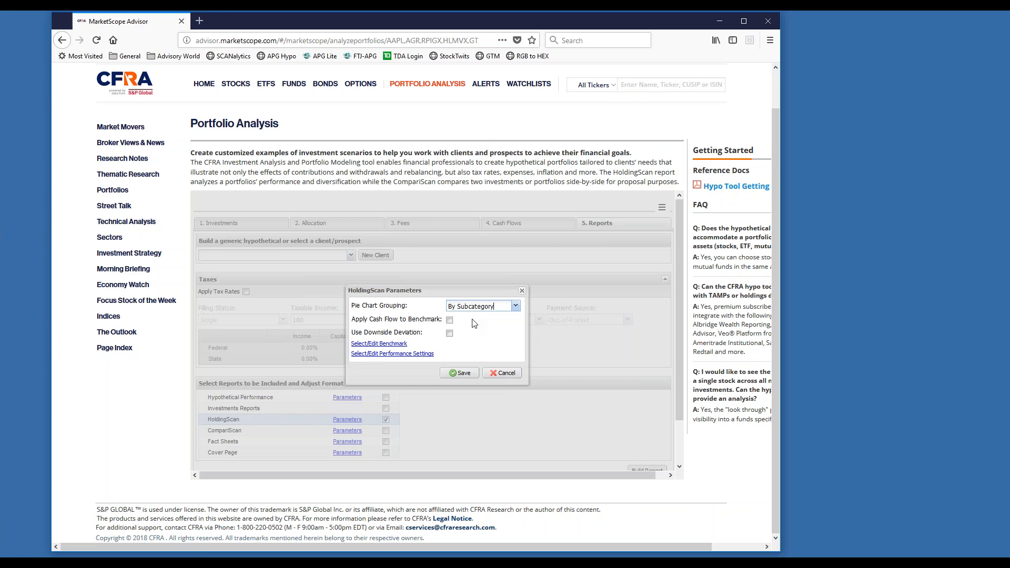
# Examine the HoldingScan benchmark choices, including the weighted asset class benchmark and the new blended benchmark form, without saving any.
pyautogui.click(386, 345)
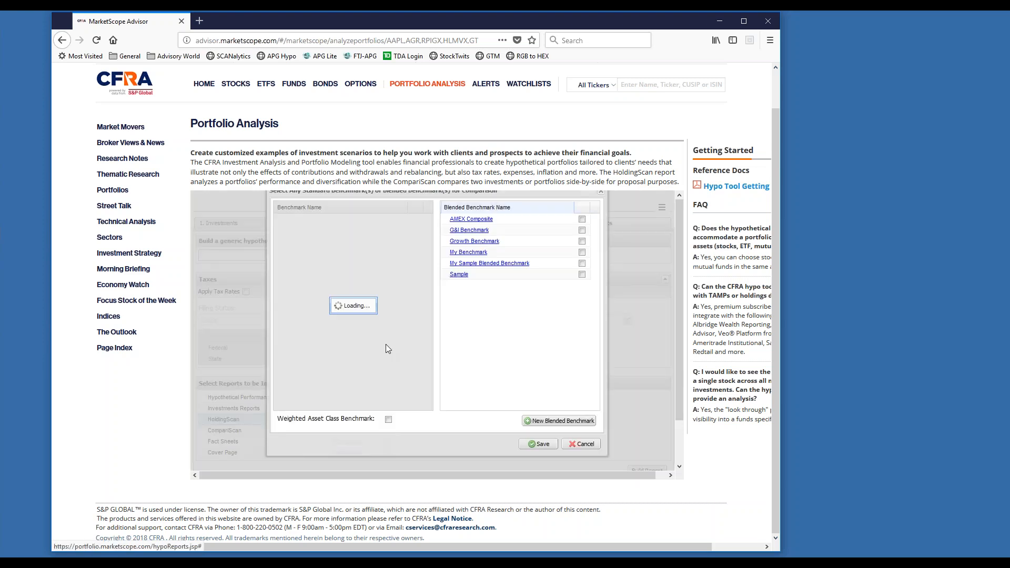
pyautogui.click(389, 420)
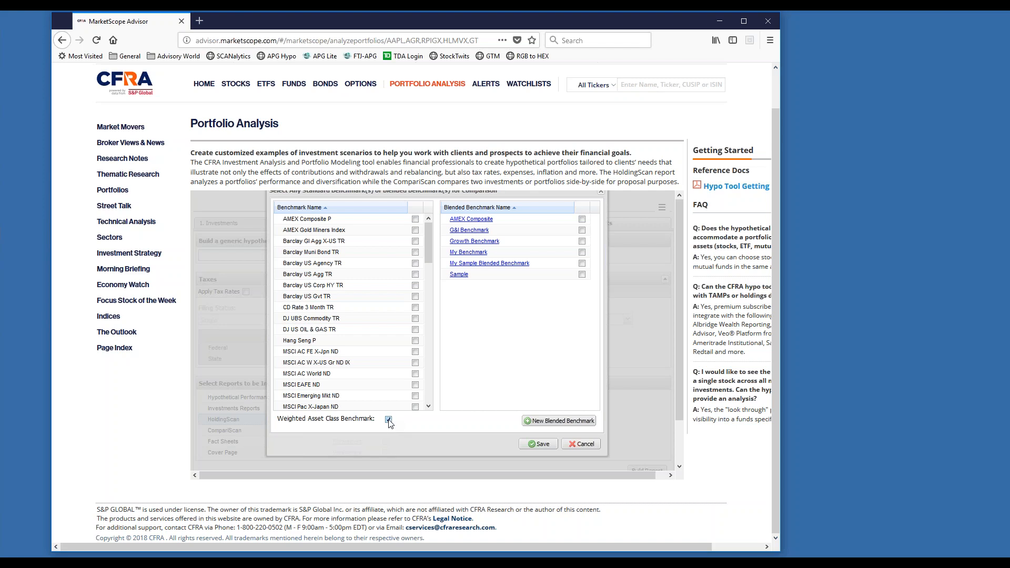
pyautogui.click(388, 419)
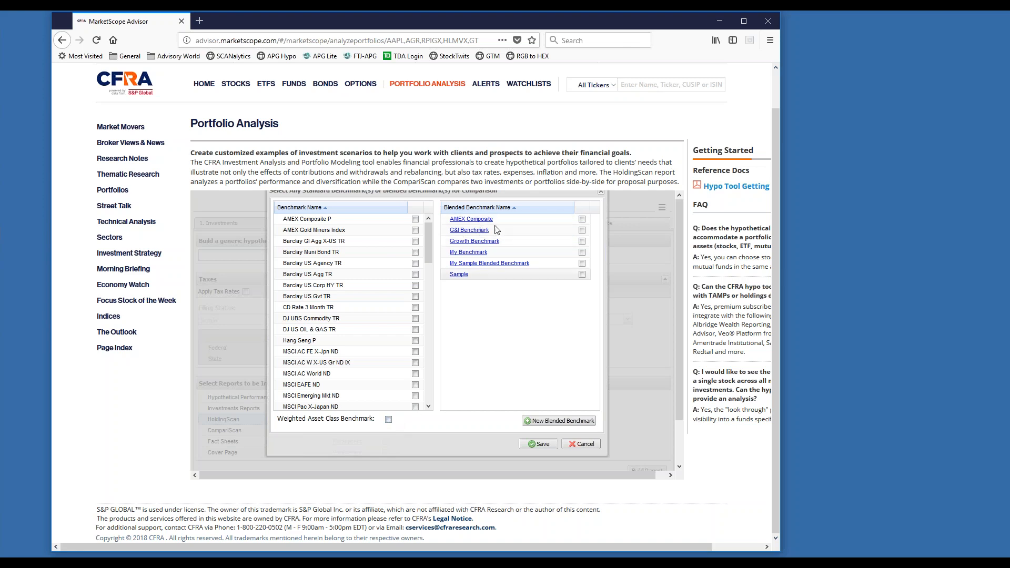
pyautogui.click(558, 421)
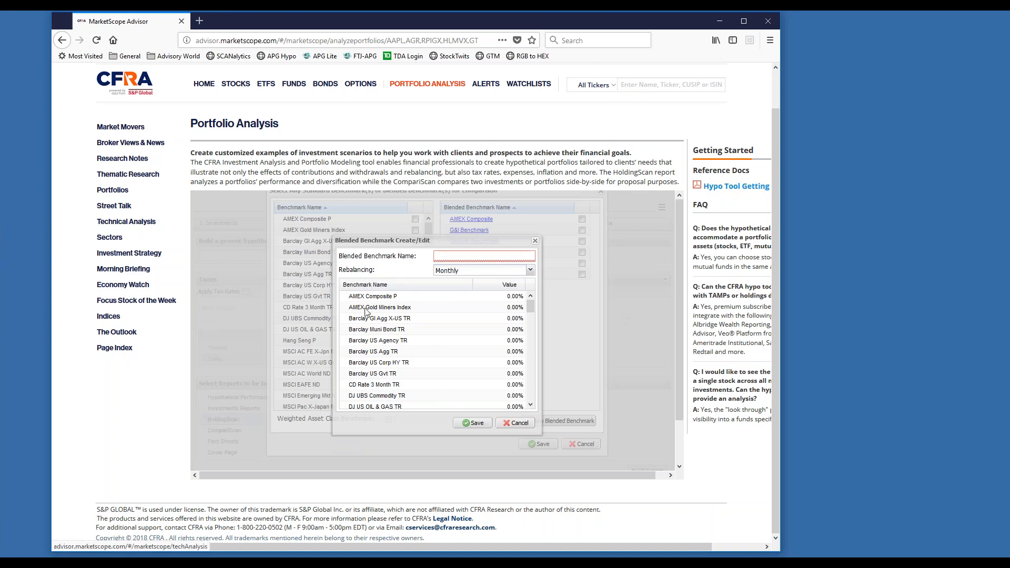
pyautogui.click(511, 423)
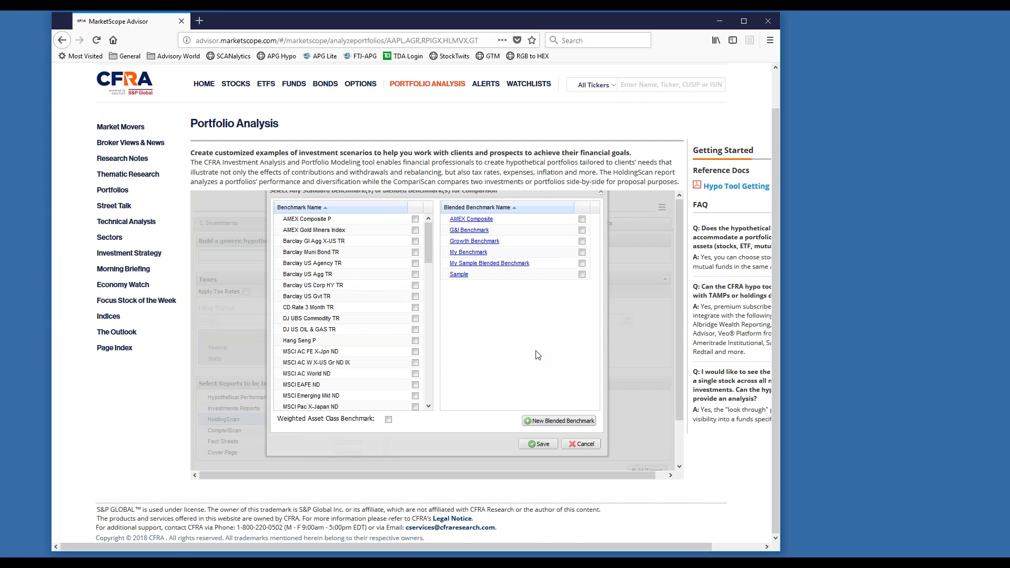
pyautogui.click(581, 443)
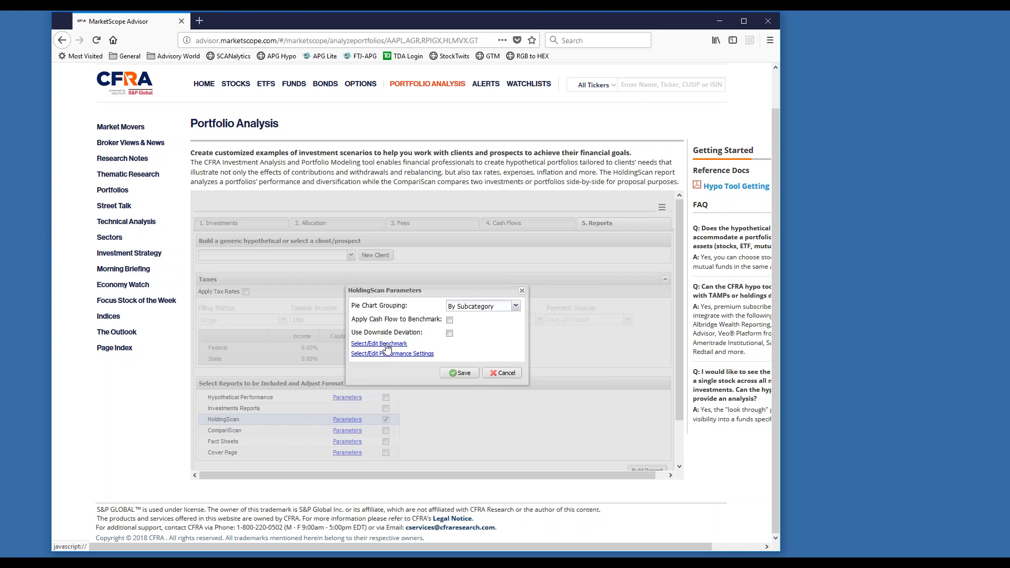
# Build the report with the saved HoldingScan parameters and open the PDF full screen in Adobe Acrobat Reader.
pyautogui.click(459, 373)
pyautogui.click(647, 471)
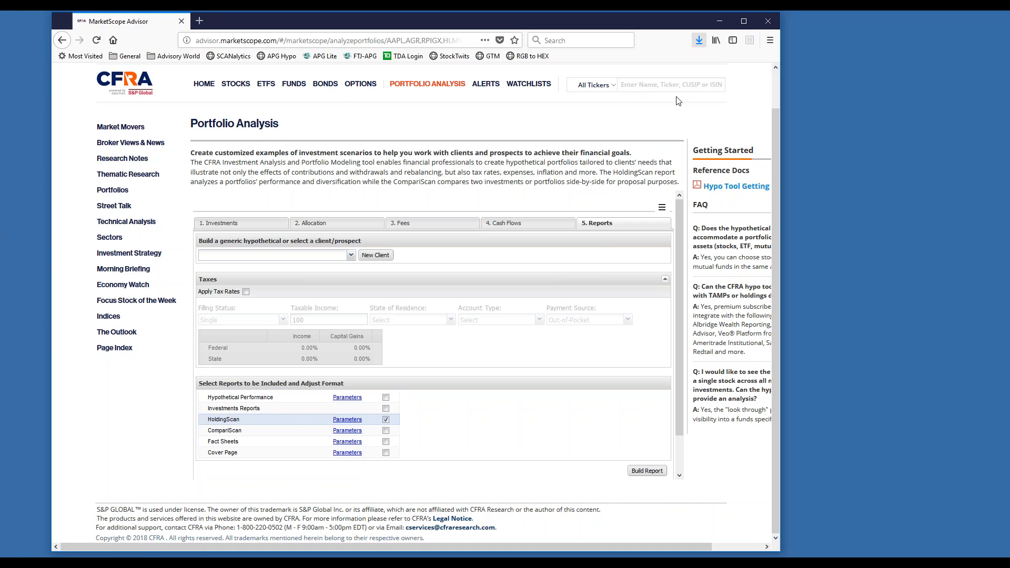
pyautogui.click(544, 78)
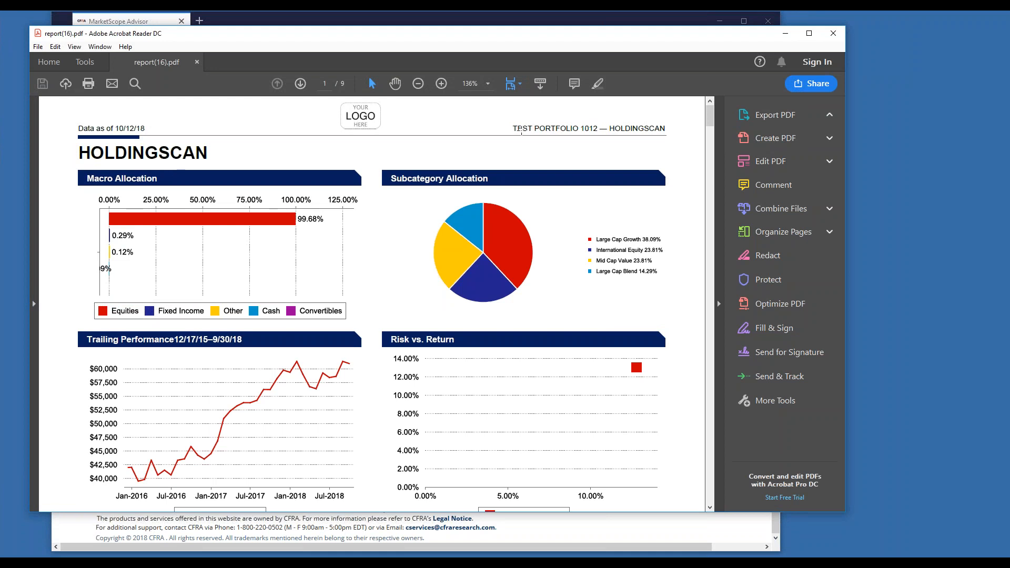
pyautogui.click(809, 33)
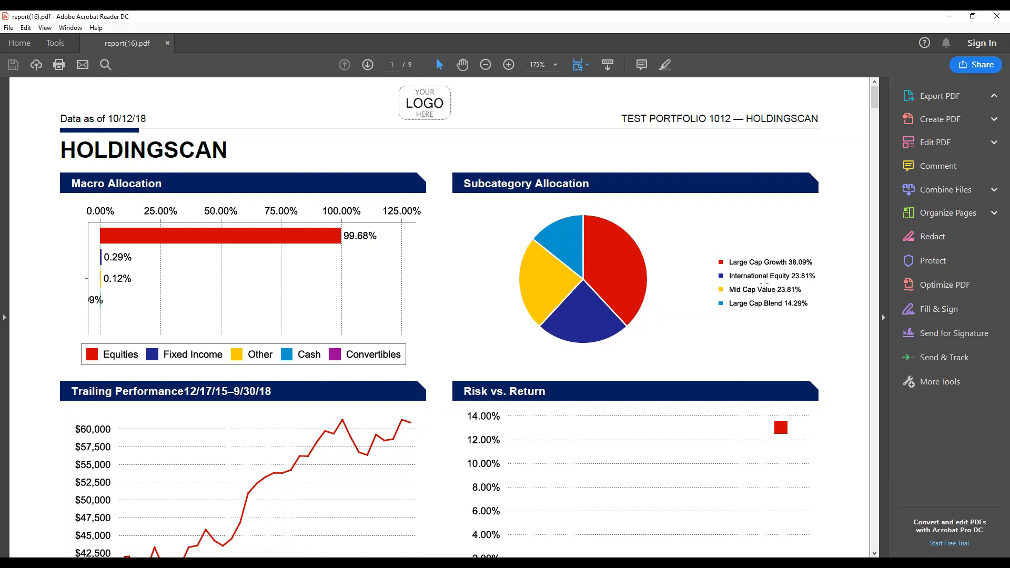
# Review the report's first page, covering trailing performance, risk vs. return, and the best and worst case analysis.
pyautogui.scroll(-4, 590, 394)
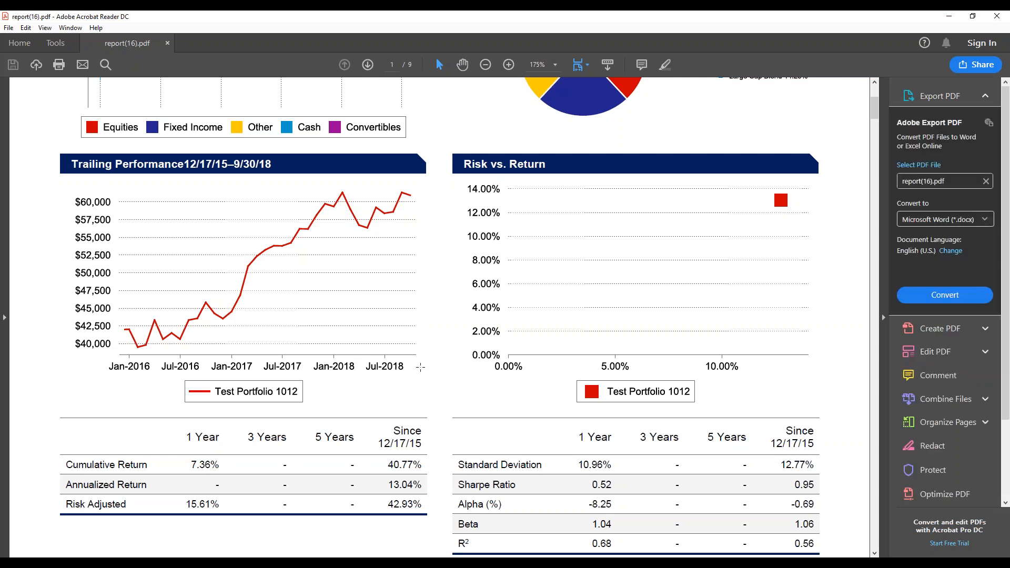
pyautogui.scroll(-3, 420, 367)
pyautogui.scroll(3, 573, 282)
pyautogui.scroll(-6, 234, 443)
pyautogui.scroll(-3, 234, 444)
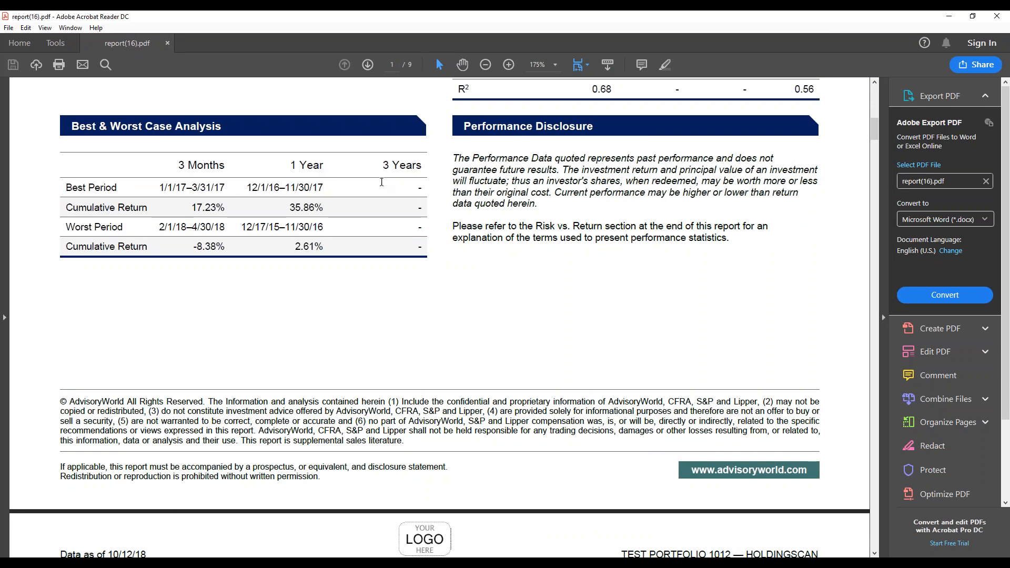
# Review the second page's equity properties, metrics, and top 10 equity sectors, countries and holdings.
pyautogui.scroll(-3, 408, 289)
pyautogui.scroll(-5, 408, 291)
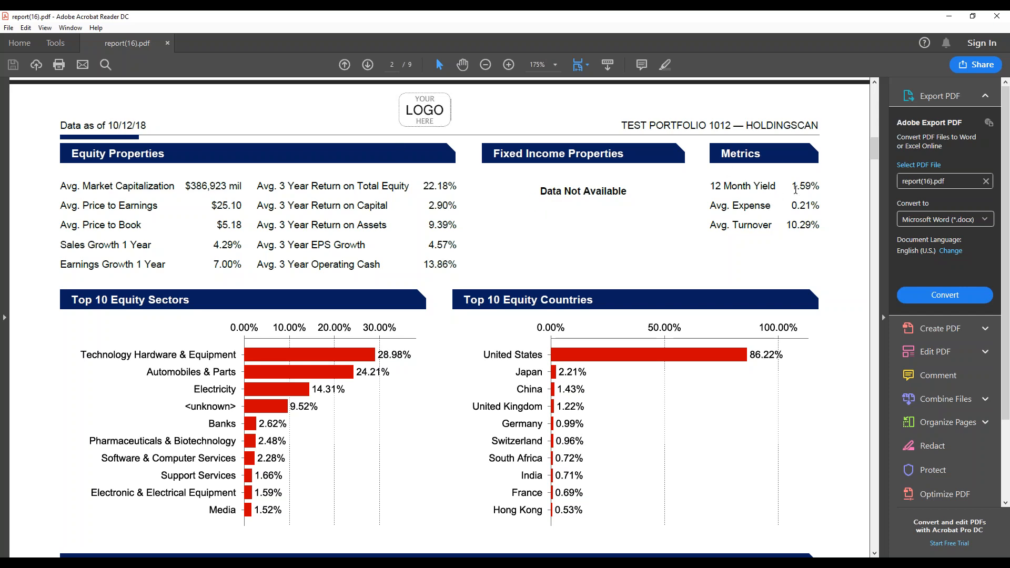
pyautogui.click(795, 187)
pyautogui.scroll(-3, 373, 347)
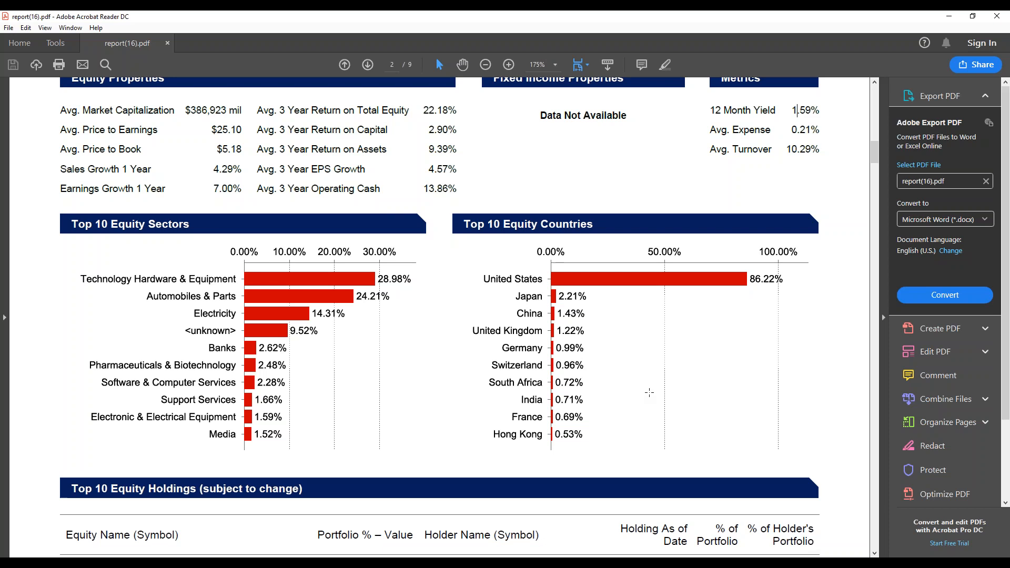
pyautogui.scroll(-7, 653, 395)
pyautogui.scroll(-8, 652, 395)
pyautogui.scroll(5, 157, 352)
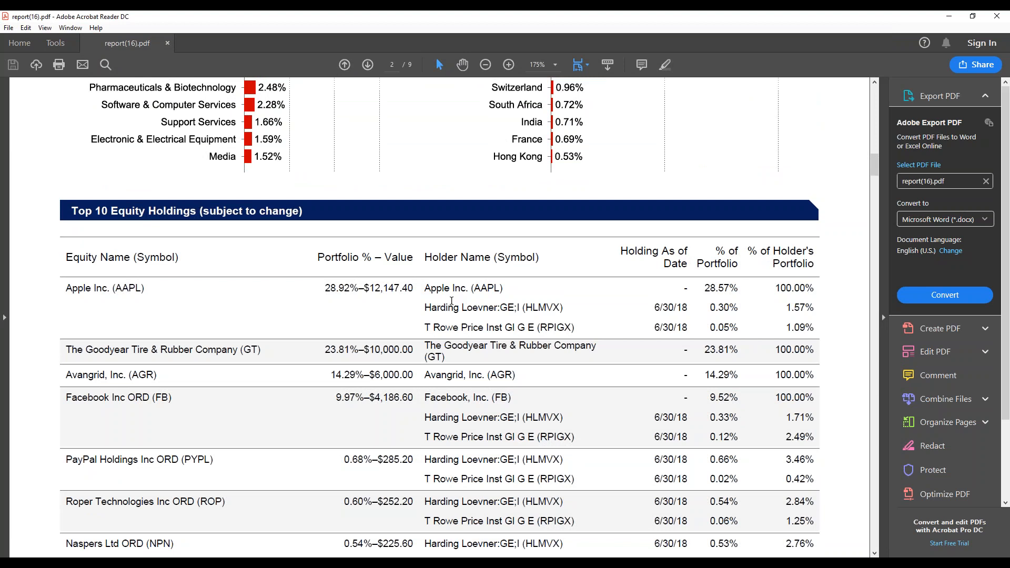
# Highlight Apple Inc.'s direct holding row and its portfolio percentages in the Top 10 Equity Holdings table.
pyautogui.click(433, 287)
pyautogui.moveTo(434, 287); pyautogui.dragTo(818, 288)
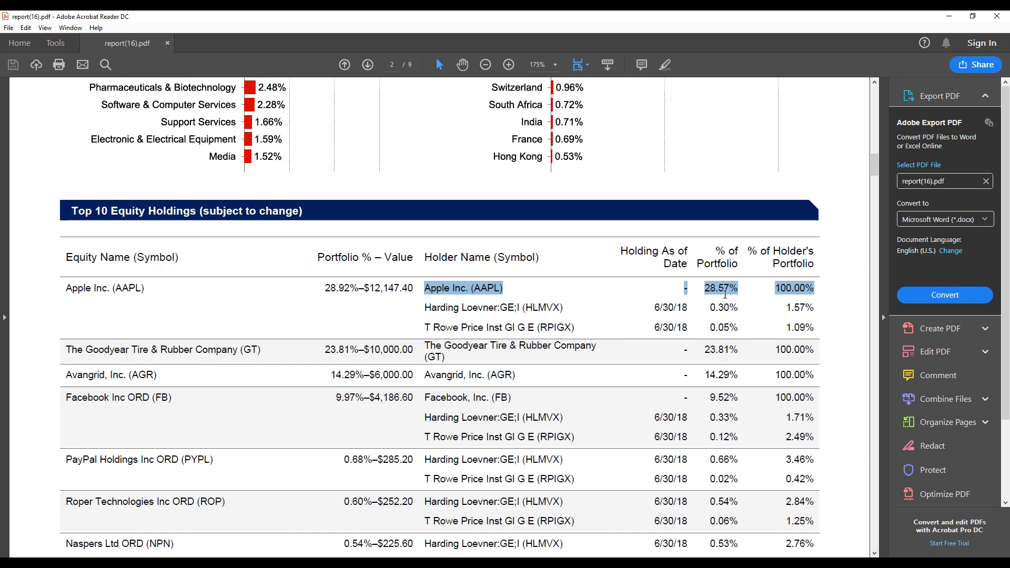
pyautogui.click(565, 289)
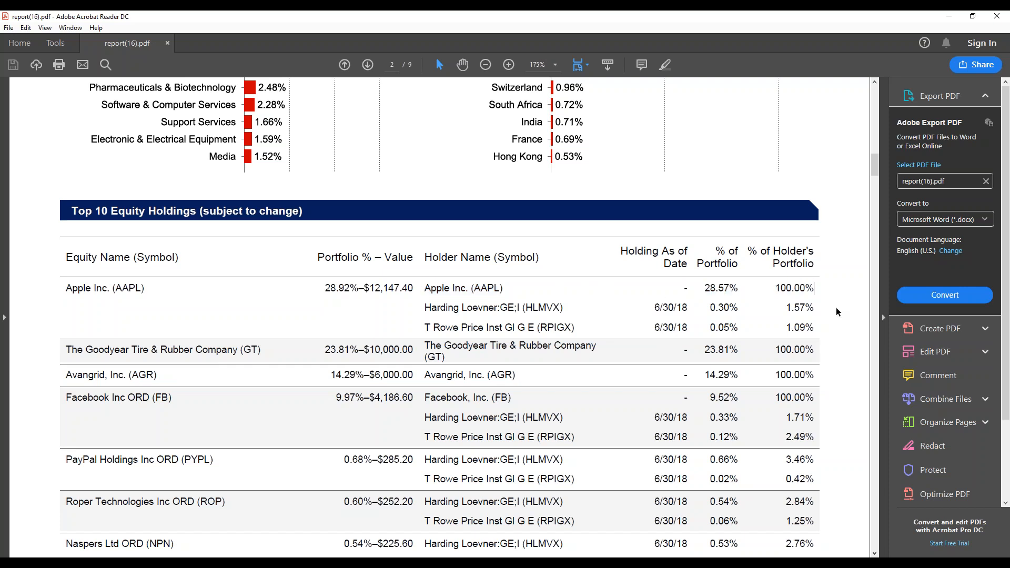
pyautogui.moveTo(782, 287)
pyautogui.mouseDown()
pyautogui.moveTo(845, 296)
pyautogui.moveTo(787, 290)
pyautogui.mouseUp()
pyautogui.moveTo(704, 288); pyautogui.dragTo(739, 287)
pyautogui.moveTo(325, 288); pyautogui.dragTo(359, 293)
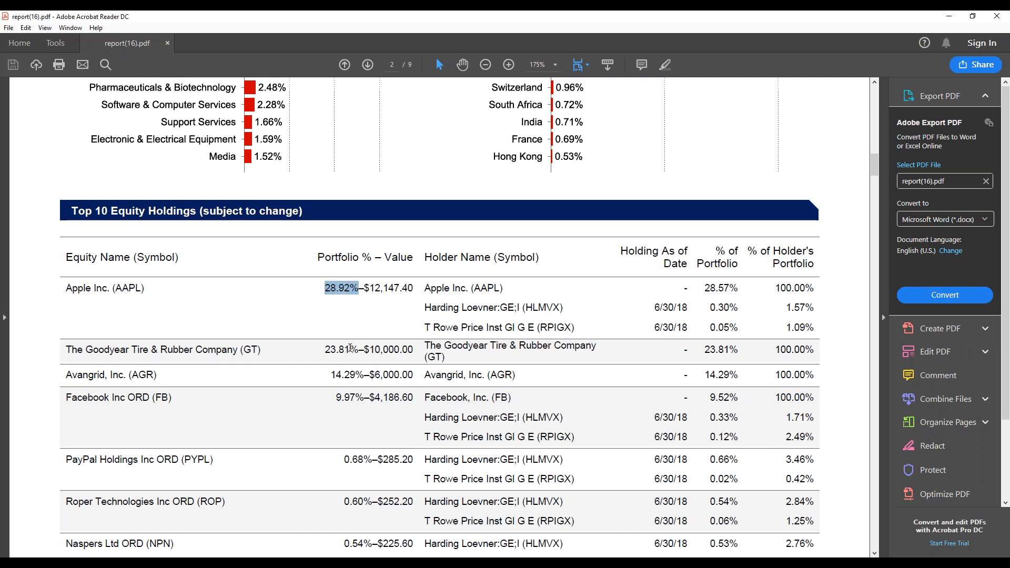
pyautogui.moveTo(719, 287); pyautogui.dragTo(746, 297)
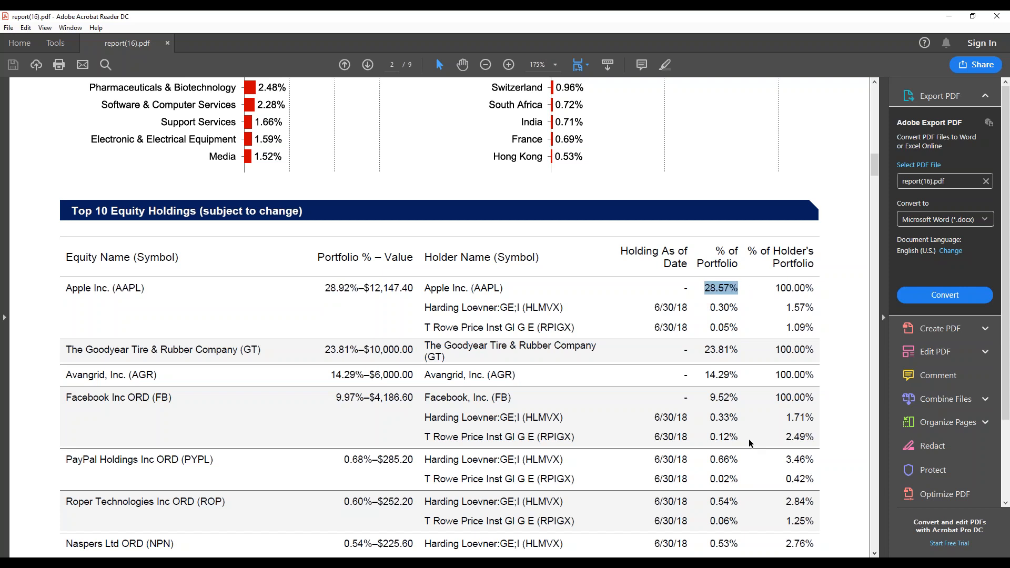
# Highlight the percentages and fund symbols of Apple Inc. held indirectly through HLMVX and RPIGX.
pyautogui.click(710, 307)
pyautogui.moveTo(786, 307); pyautogui.dragTo(816, 308)
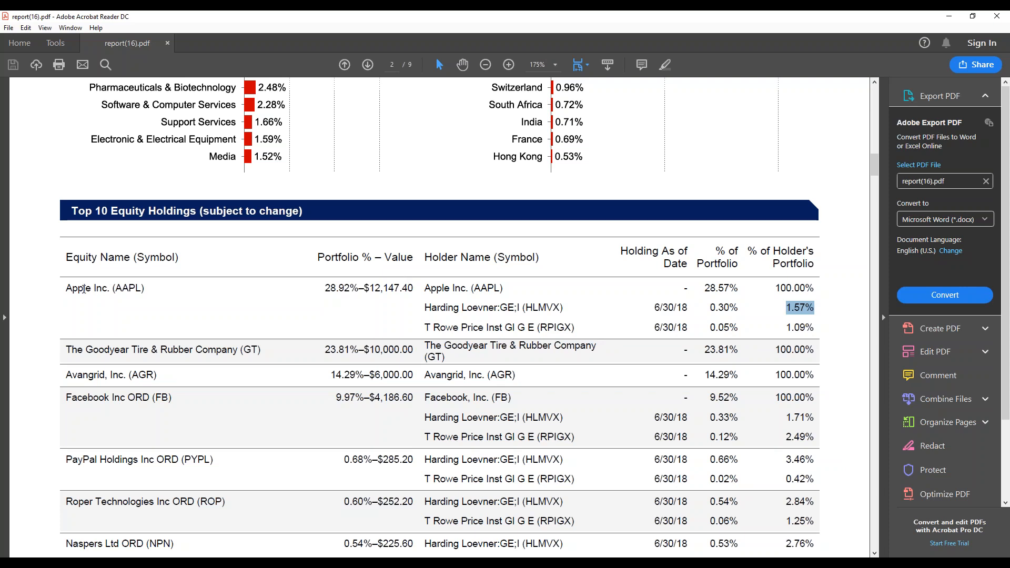
pyautogui.moveTo(526, 308); pyautogui.dragTo(561, 308)
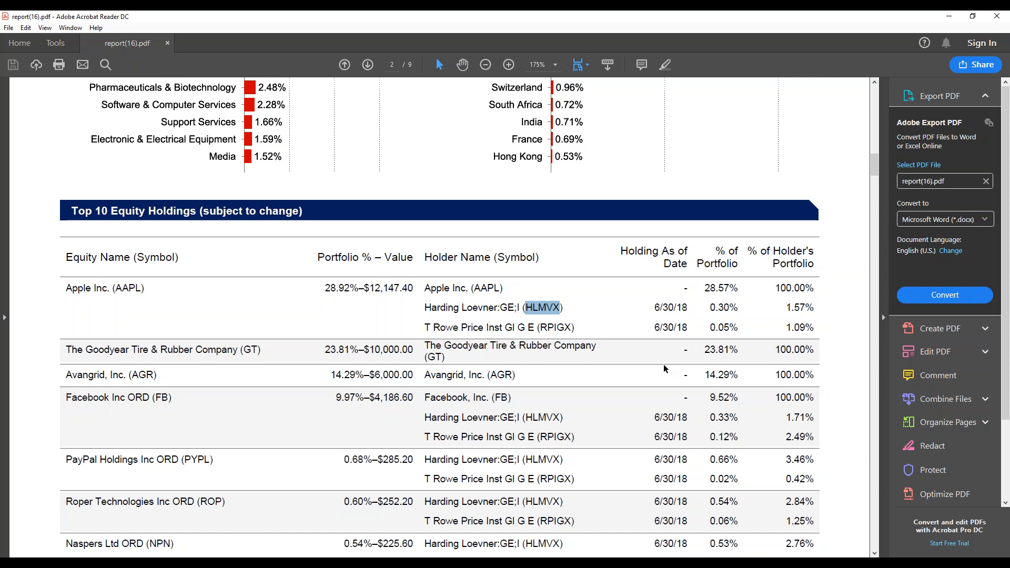
pyautogui.moveTo(710, 308); pyautogui.dragTo(747, 324)
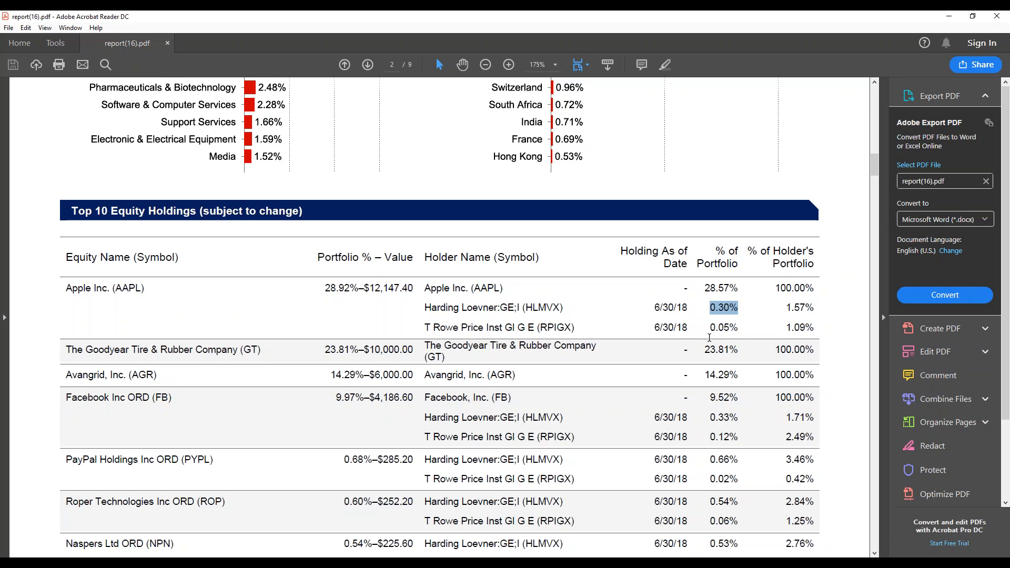
pyautogui.moveTo(787, 327); pyautogui.dragTo(848, 334)
pyautogui.click(828, 335)
pyautogui.moveTo(787, 326); pyautogui.dragTo(816, 325)
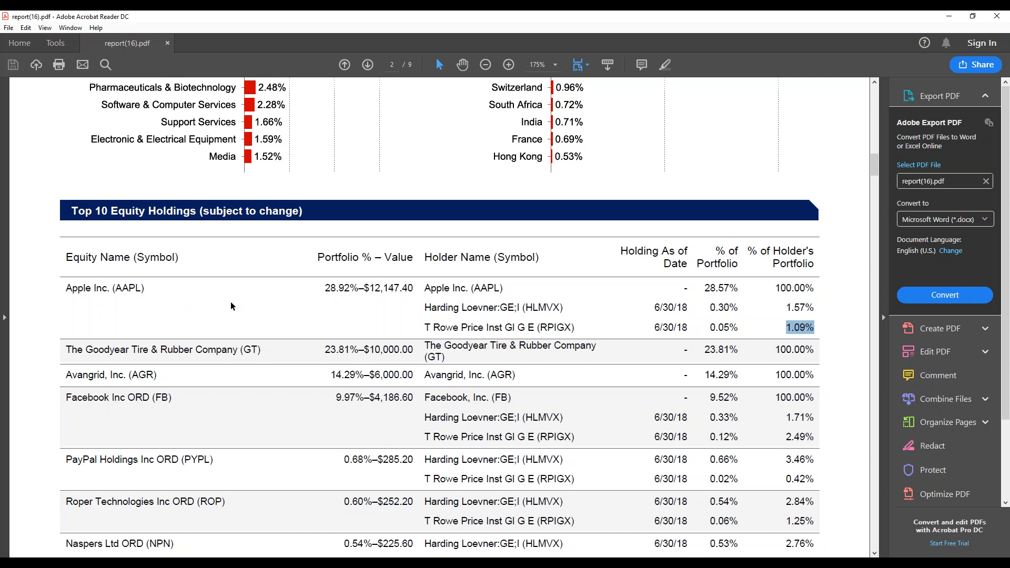
pyautogui.moveTo(544, 326); pyautogui.dragTo(572, 327)
# Review the portfolio investments and Blended Asset Class Benchmark tables on the report's third page.
pyautogui.scroll(-2, 541, 390)
pyautogui.scroll(-15, 534, 412)
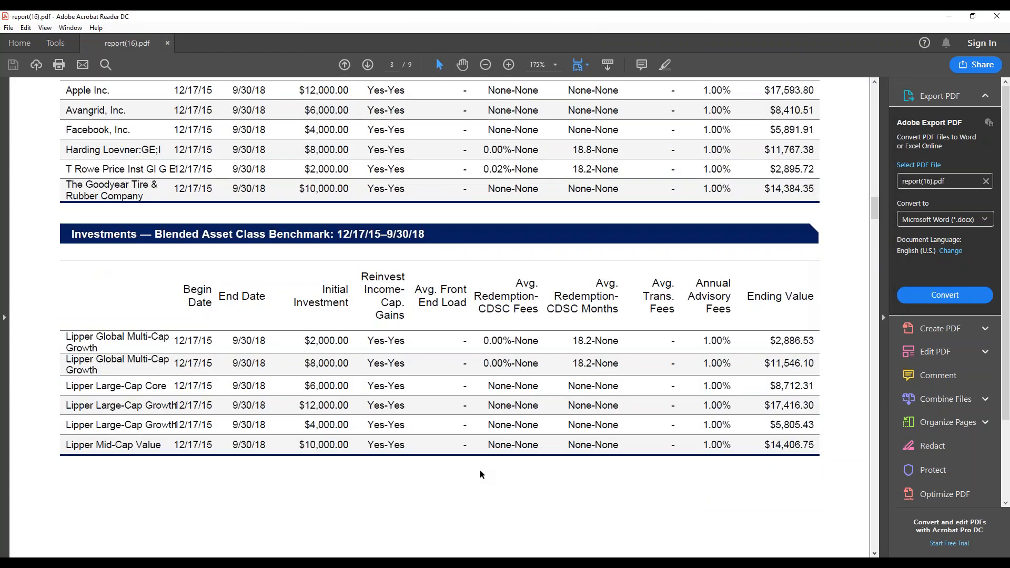
# Highlight Apple Inc.'s initial investment, begin date, ending value and annual advisory fee in the Test Portfolio 1012 investments table.
pyautogui.scroll(3, 480, 471)
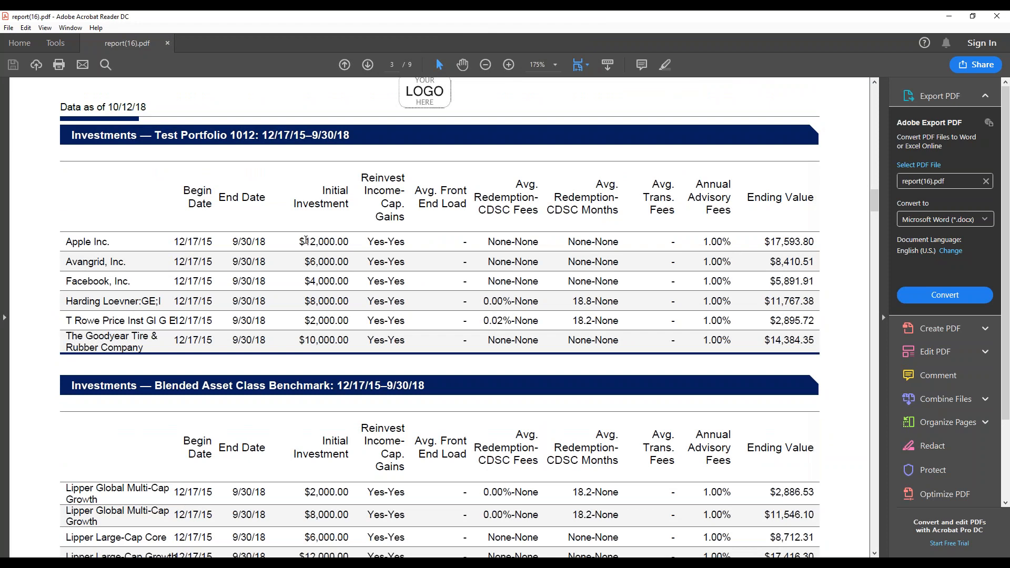
pyautogui.moveTo(305, 242); pyautogui.dragTo(403, 242)
pyautogui.moveTo(194, 241)
pyautogui.mouseDown()
pyautogui.moveTo(174, 245)
pyautogui.moveTo(206, 242)
pyautogui.mouseUp()
pyautogui.moveTo(756, 242); pyautogui.dragTo(815, 242)
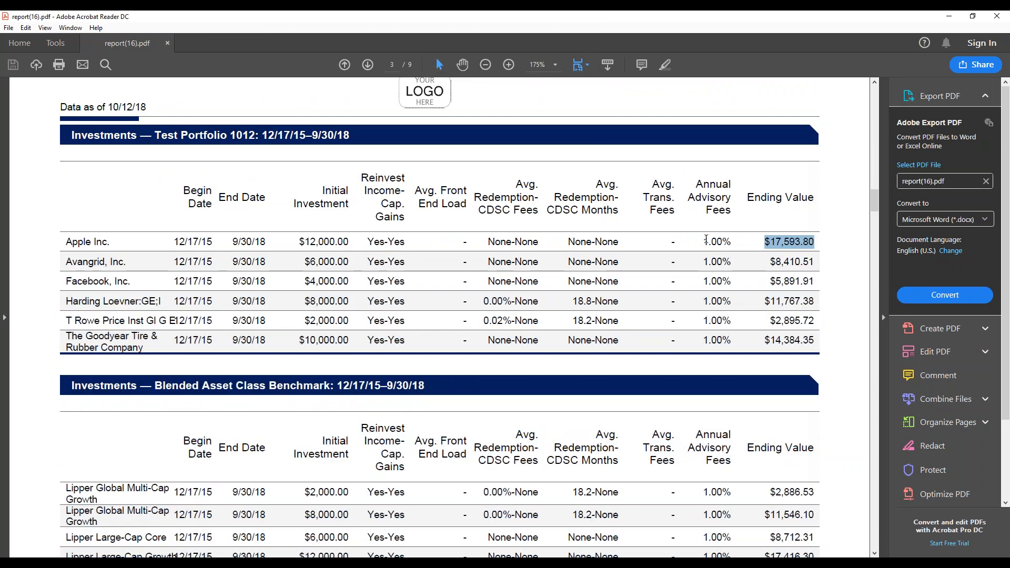
pyautogui.moveTo(704, 241); pyautogui.dragTo(731, 242)
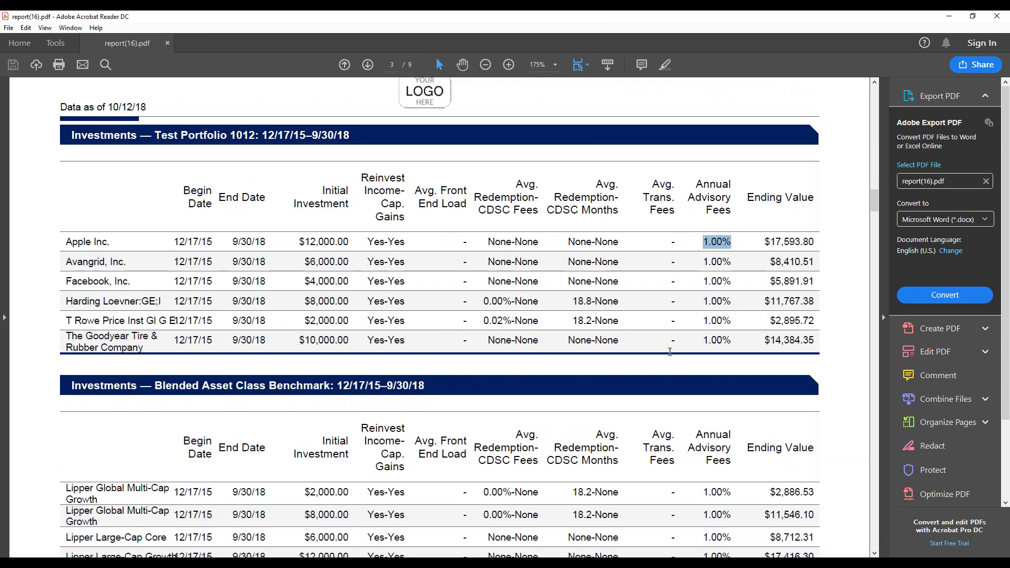
# Compare the Test Portfolio 1012 investments table with the Blended Asset Class Benchmark table on the third page.
pyautogui.scroll(-10, 558, 392)
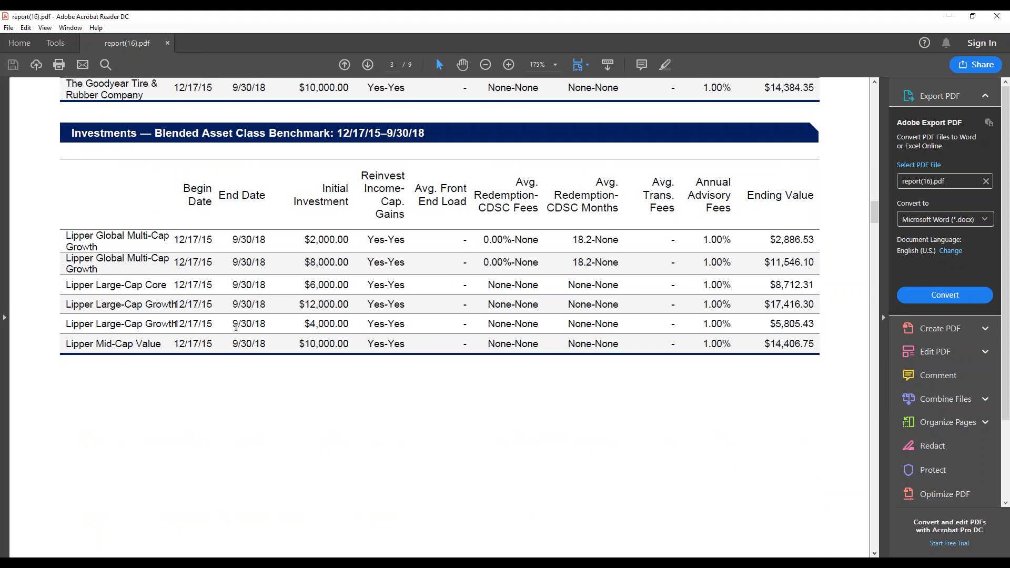
pyautogui.scroll(5, 152, 310)
pyautogui.scroll(1, 153, 337)
pyautogui.scroll(-5, 151, 360)
pyautogui.scroll(2, 151, 360)
pyautogui.scroll(-1, 284, 237)
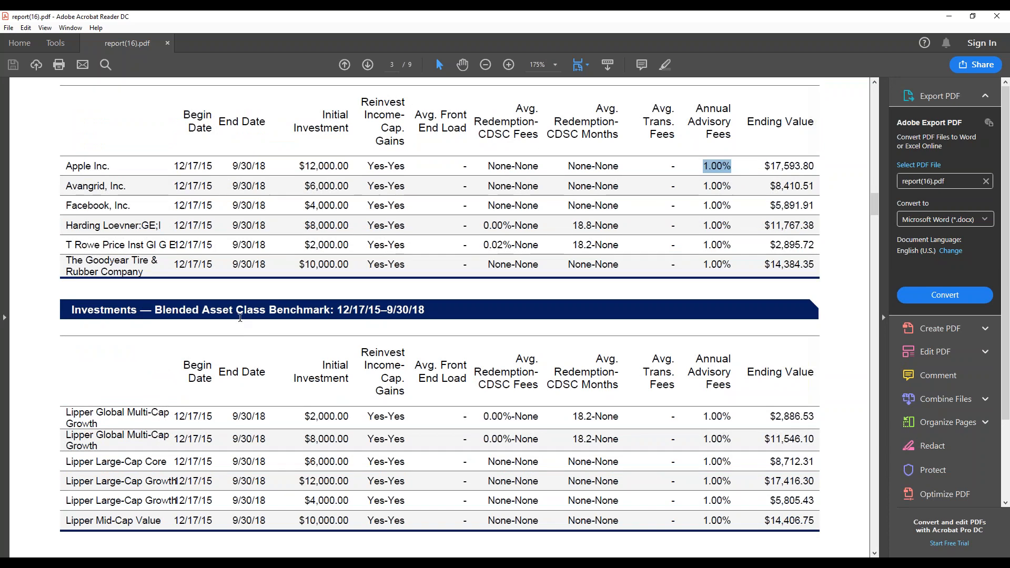
# Review the fourth page's investment detail and Asset Performance Horizon tables, highlighting the first hypothetical performance starting date.
pyautogui.scroll(-13, 705, 473)
pyautogui.scroll(-20, 700, 492)
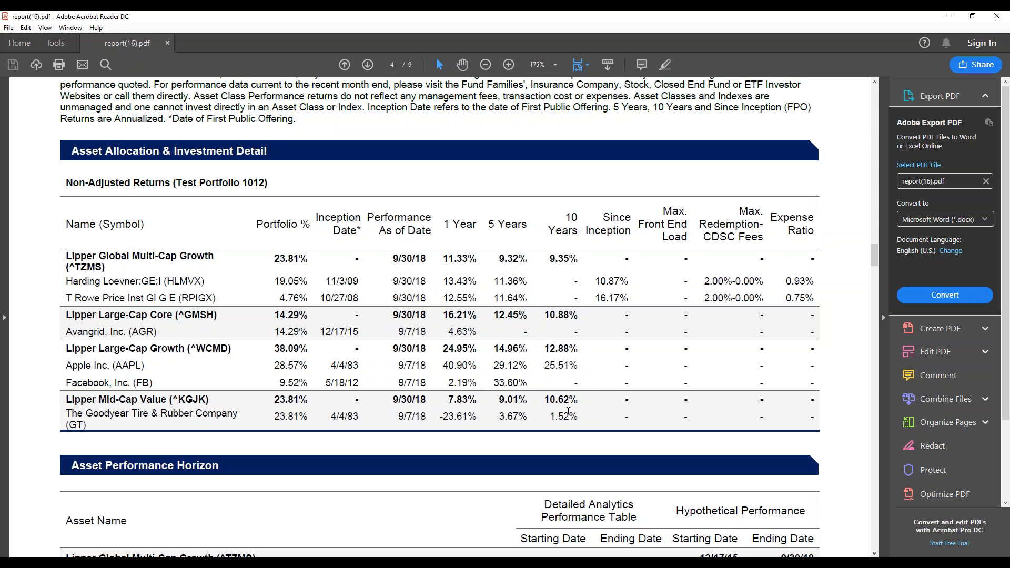
pyautogui.scroll(-5, 436, 306)
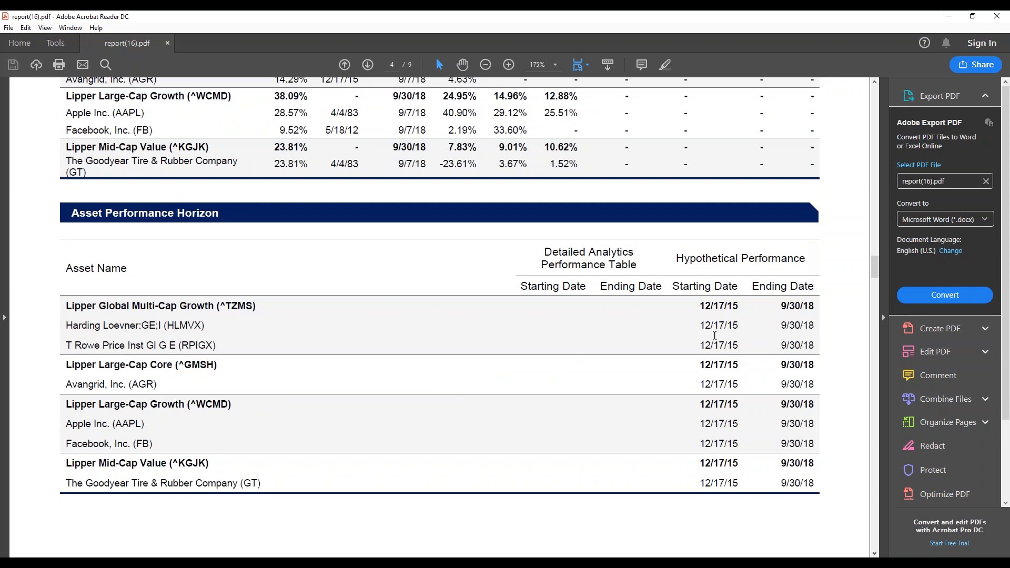
pyautogui.scroll(-10, 706, 405)
pyautogui.scroll(4, 705, 472)
pyautogui.scroll(8, 647, 457)
pyautogui.moveTo(700, 307); pyautogui.dragTo(732, 307)
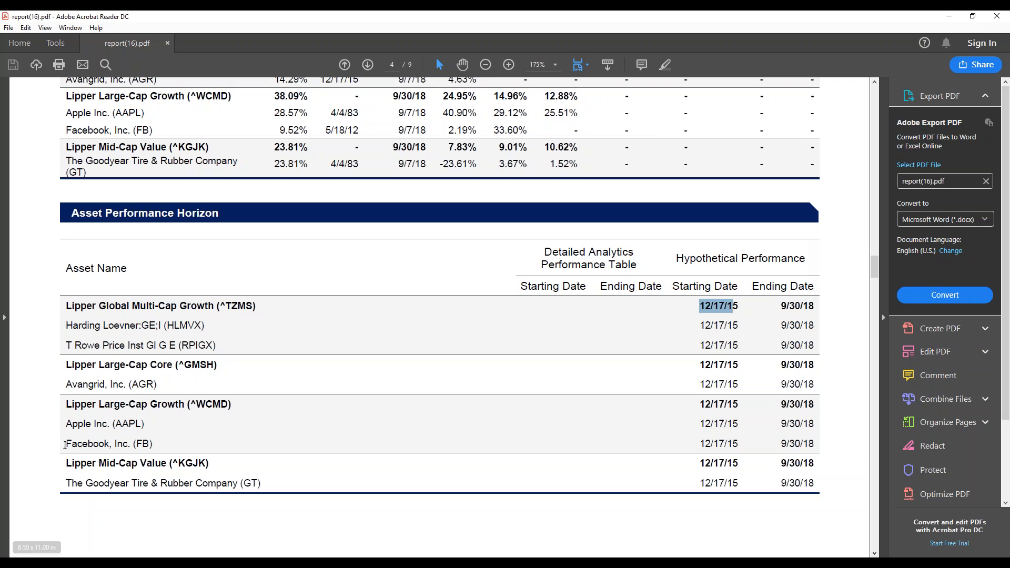
# Highlight The Goodyear Tire & Rubber Company's name and inception date in the Asset Allocation & Investment Detail table.
pyautogui.scroll(1, 124, 450)
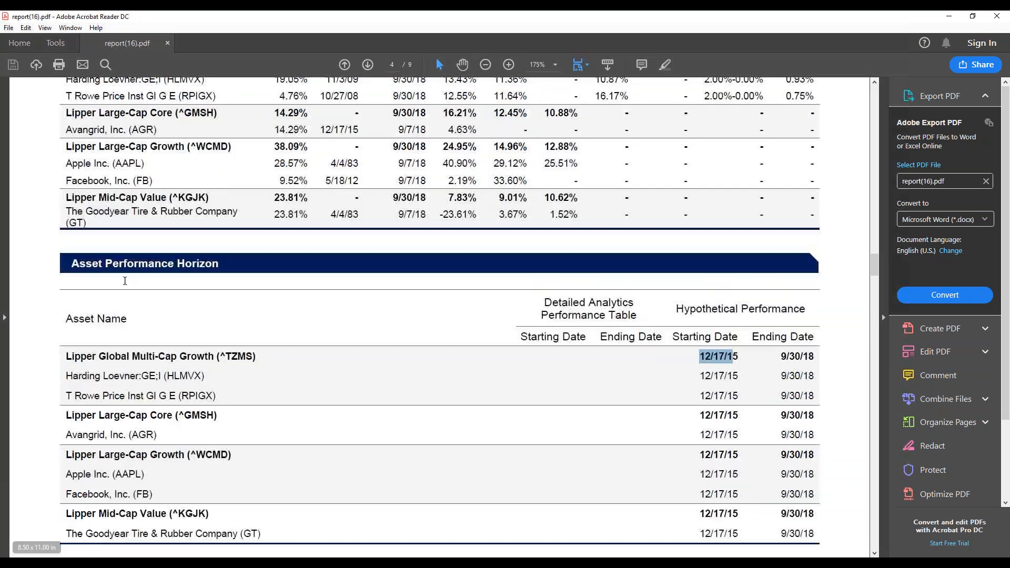
pyautogui.click(68, 215)
pyautogui.moveTo(67, 213); pyautogui.dragTo(238, 210)
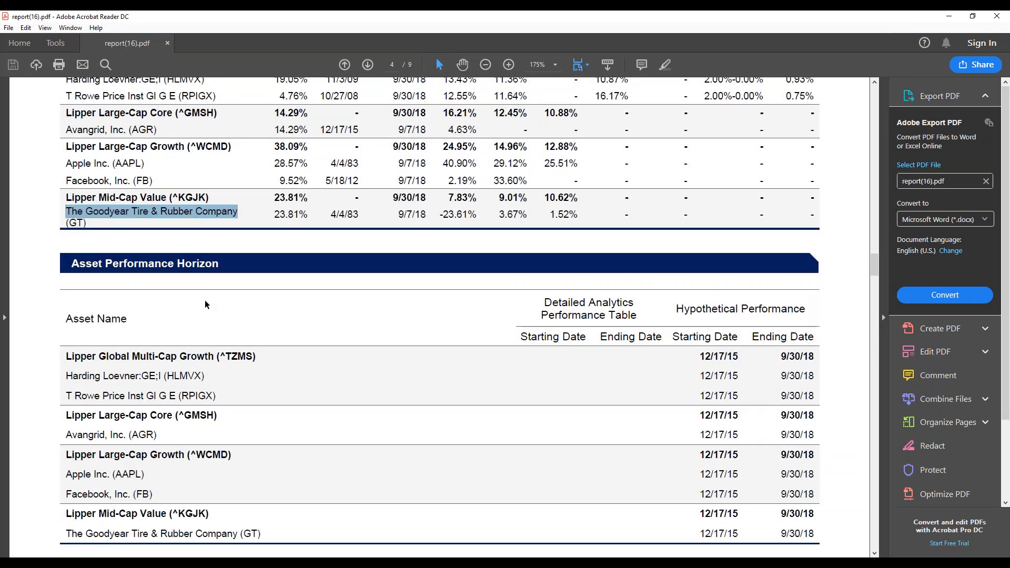
pyautogui.scroll(1, 205, 304)
pyautogui.scroll(3, 172, 300)
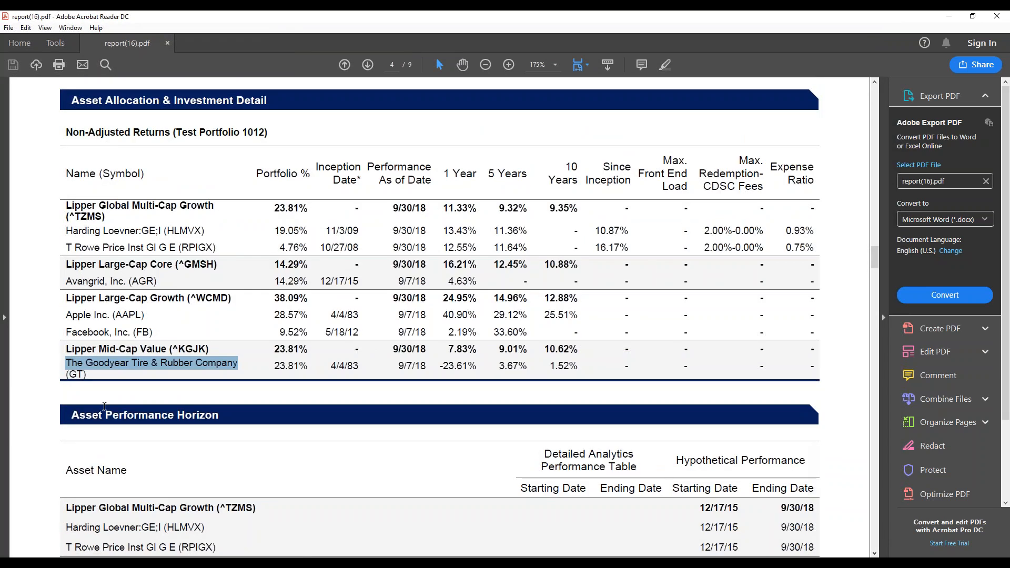
pyautogui.click(106, 385)
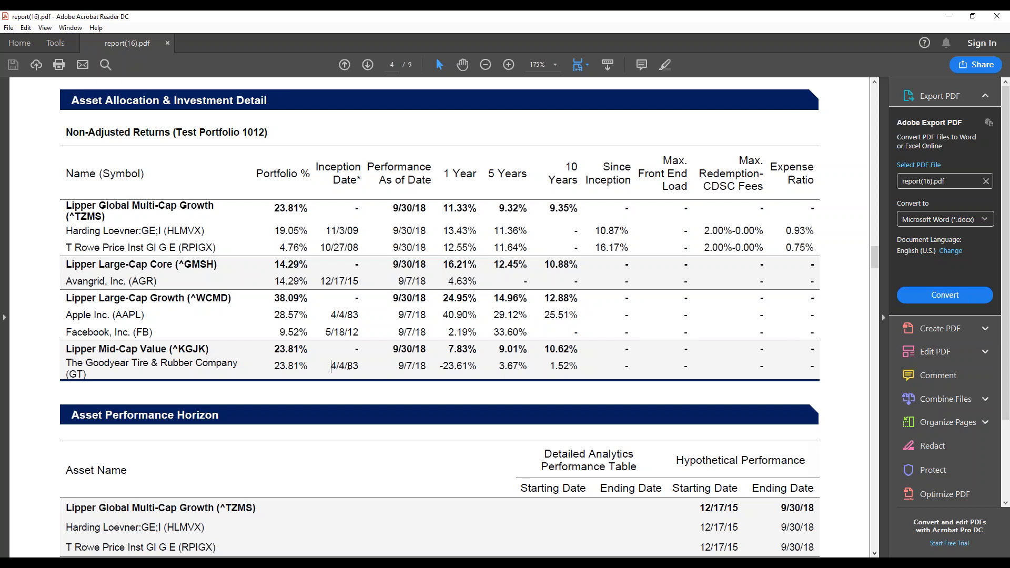
pyautogui.moveTo(331, 367); pyautogui.dragTo(362, 366)
# Highlight the Lipper Mid-Cap Value and Lipper Global Multi-Cap Growth index names in the Asset Allocation & Investment Detail table.
pyautogui.click(127, 348)
pyautogui.moveTo(67, 351)
pyautogui.mouseDown()
pyautogui.moveTo(211, 355)
pyautogui.moveTo(77, 347)
pyautogui.mouseUp()
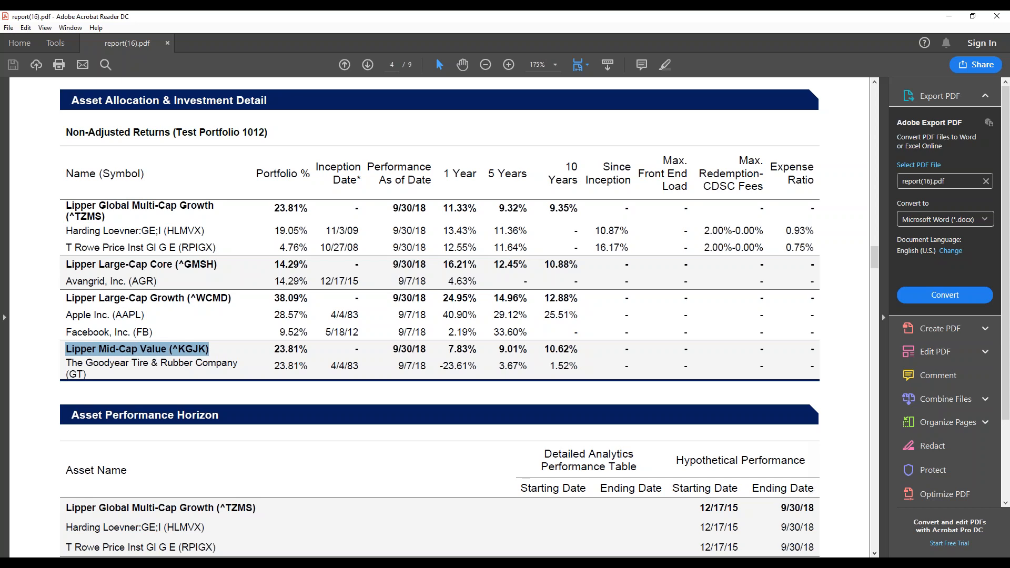
pyautogui.click(134, 366)
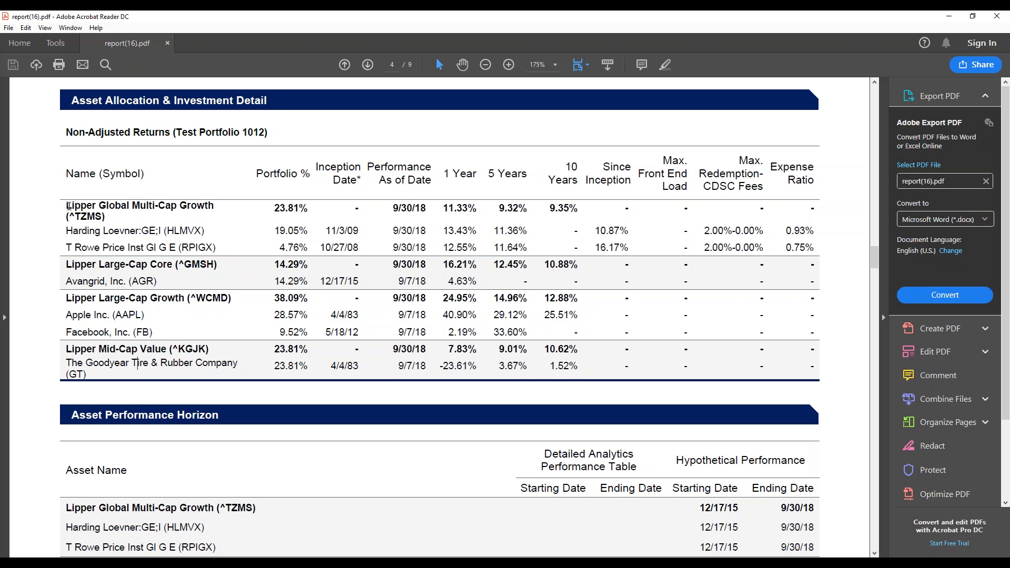
pyautogui.moveTo(112, 209); pyautogui.dragTo(210, 209)
# Review the open-end mutual fund standardized returns and after-tax returns tables on the report's fifth page.
pyautogui.scroll(-4, 184, 311)
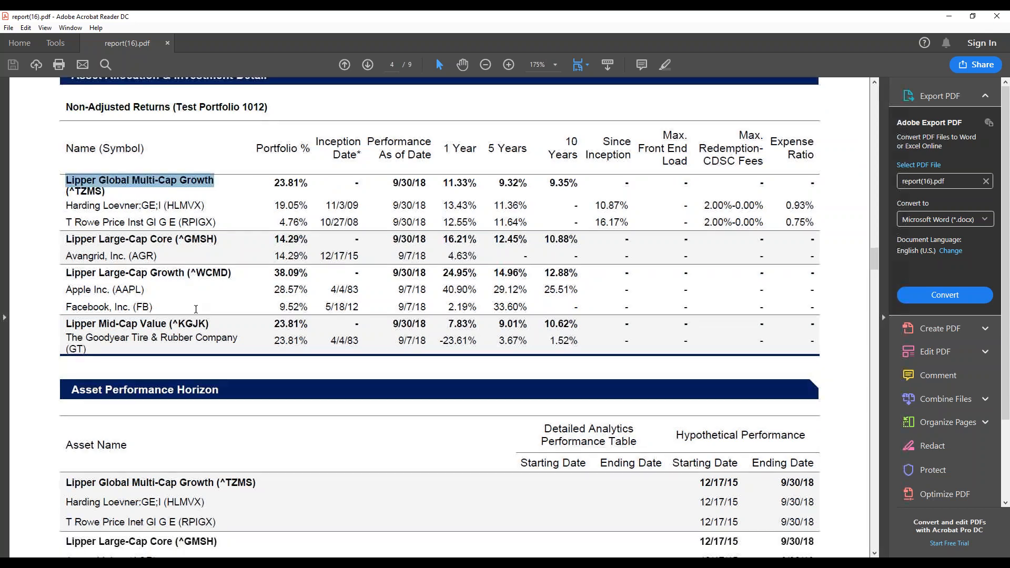
pyautogui.scroll(-8, 445, 473)
pyautogui.scroll(-10, 446, 469)
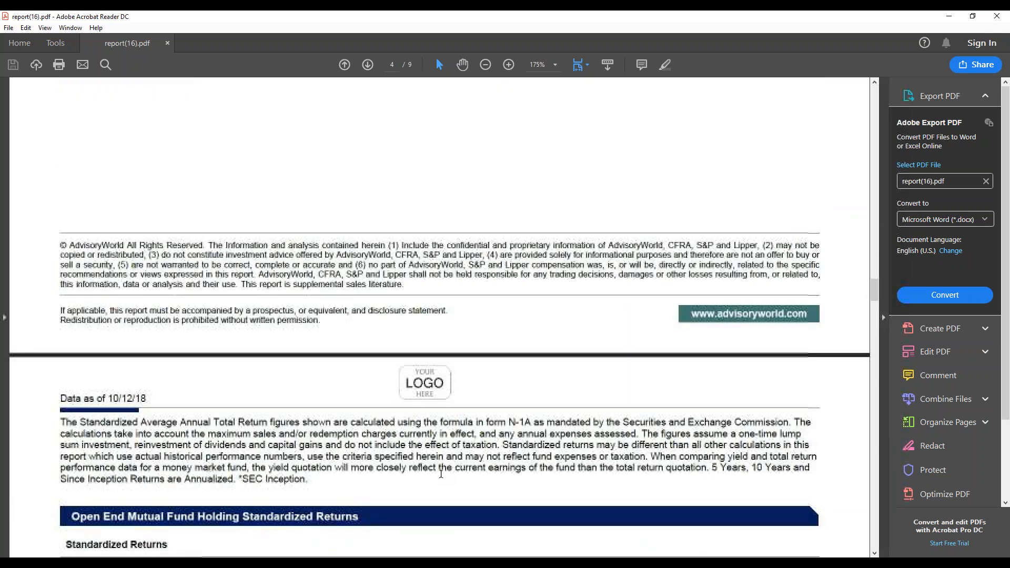
pyautogui.scroll(1, 441, 303)
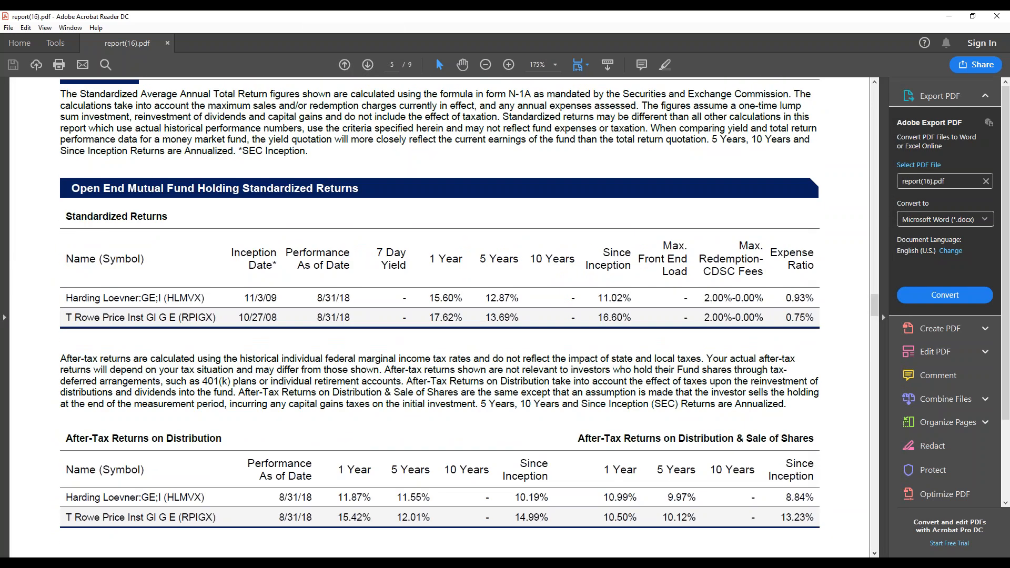
pyautogui.scroll(-4, 230, 411)
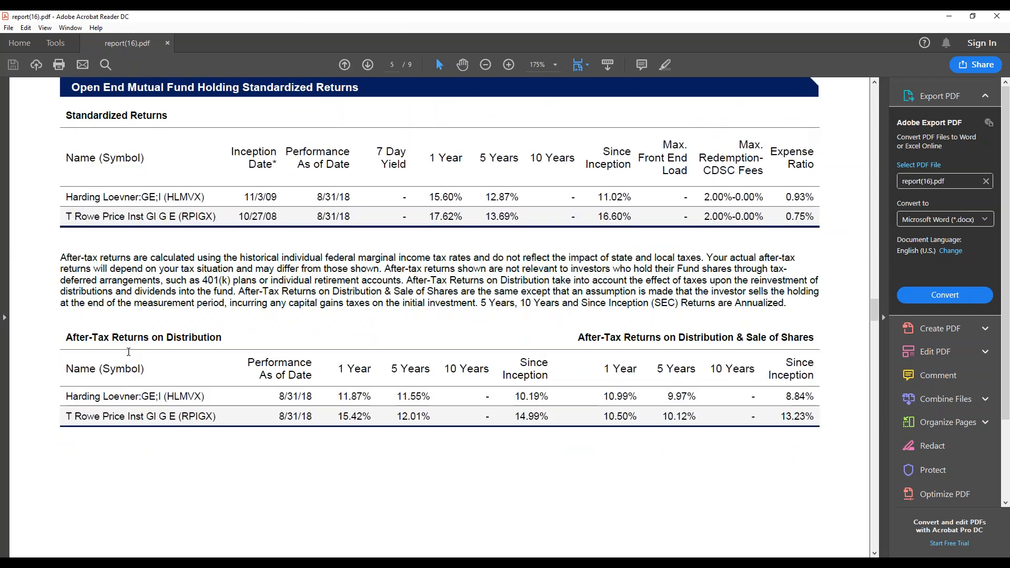
pyautogui.scroll(2, 591, 473)
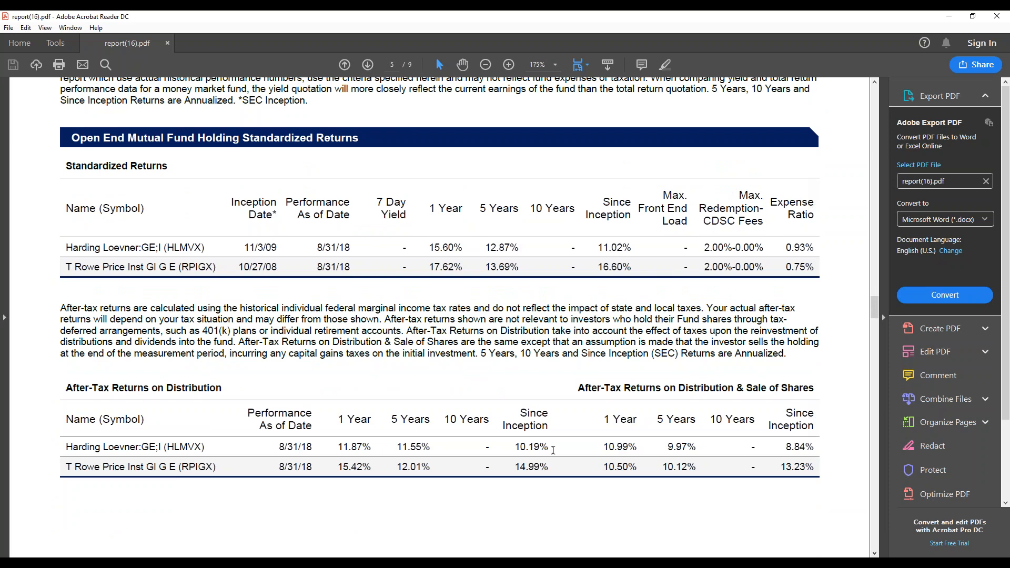
pyautogui.scroll(-20, 424, 280)
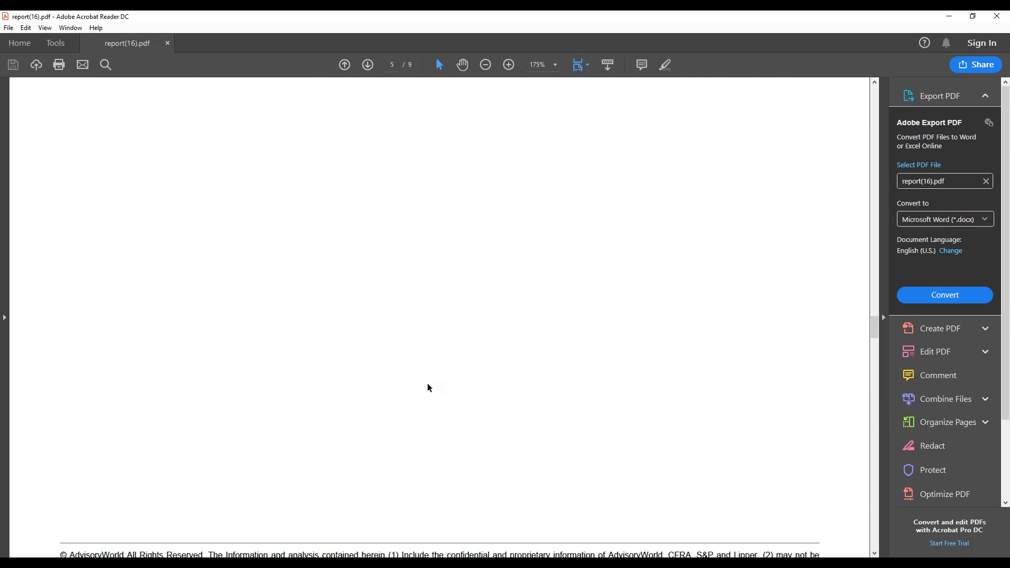
# Skim the asset class index definitions and disclosures, and close the report to return to the Portfolio Analysis page.
pyautogui.scroll(-8, 427, 391)
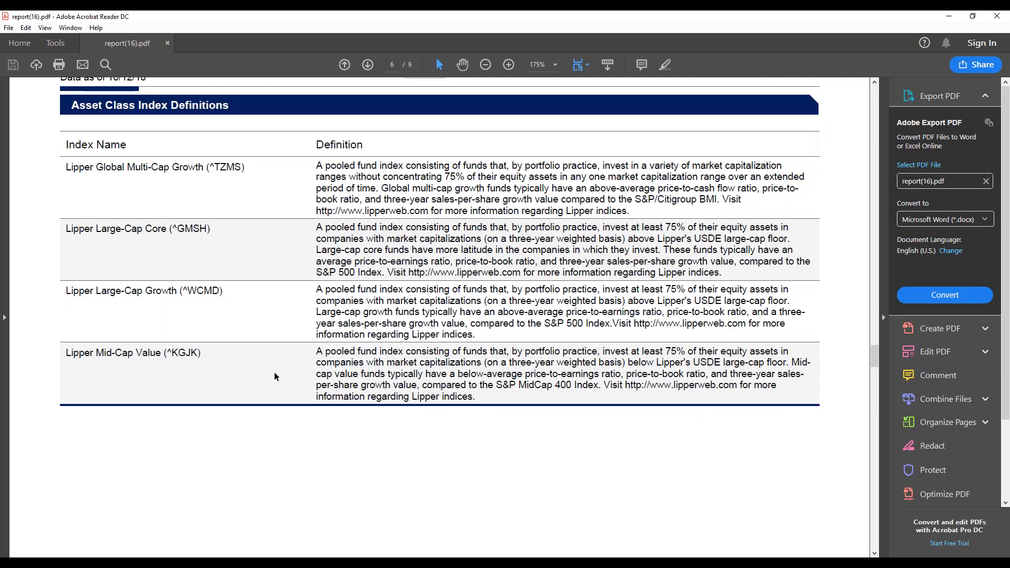
pyautogui.scroll(-20, 257, 361)
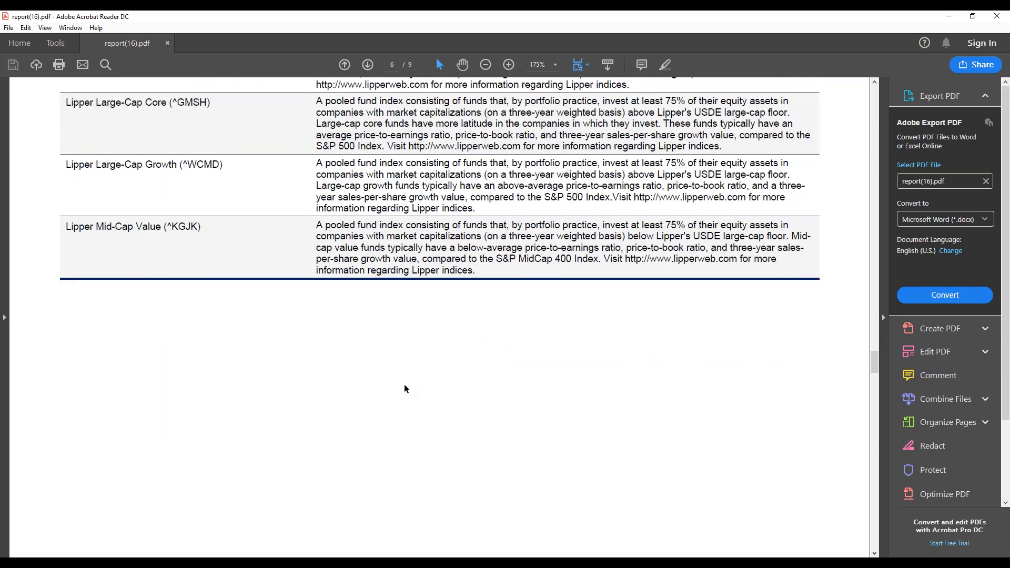
pyautogui.scroll(-20, 513, 450)
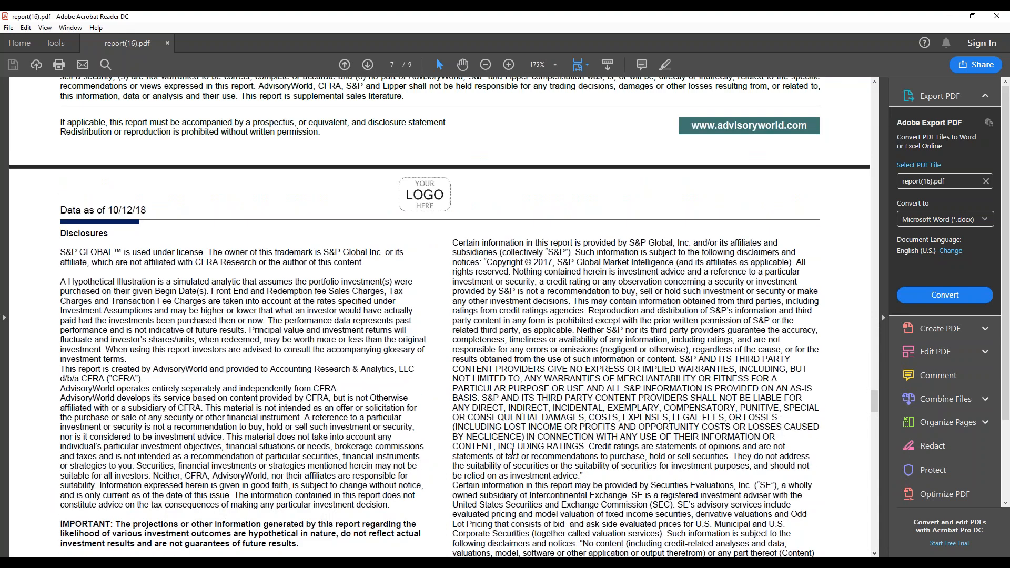
pyautogui.scroll(-20, 508, 480)
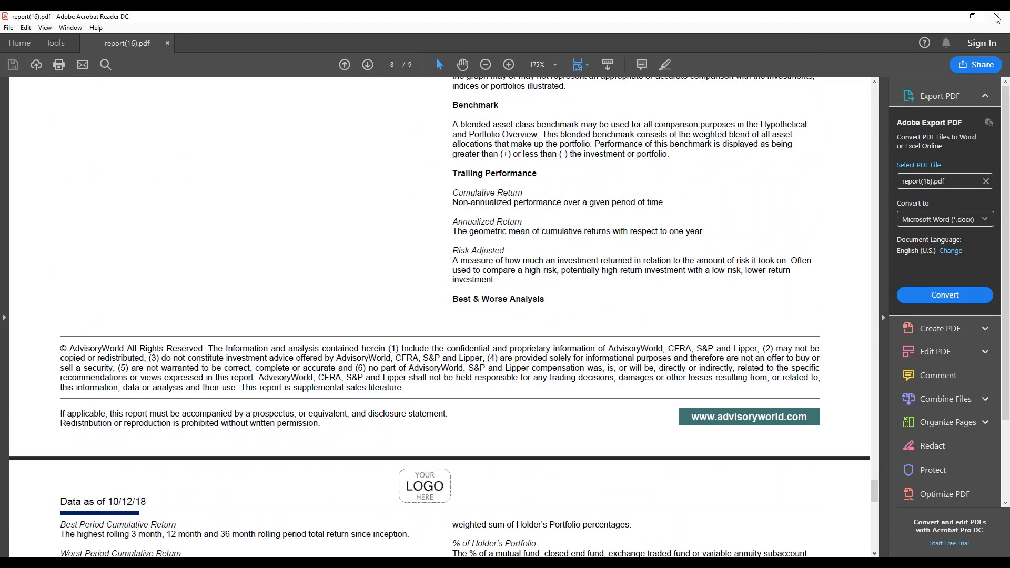
pyautogui.click(997, 16)
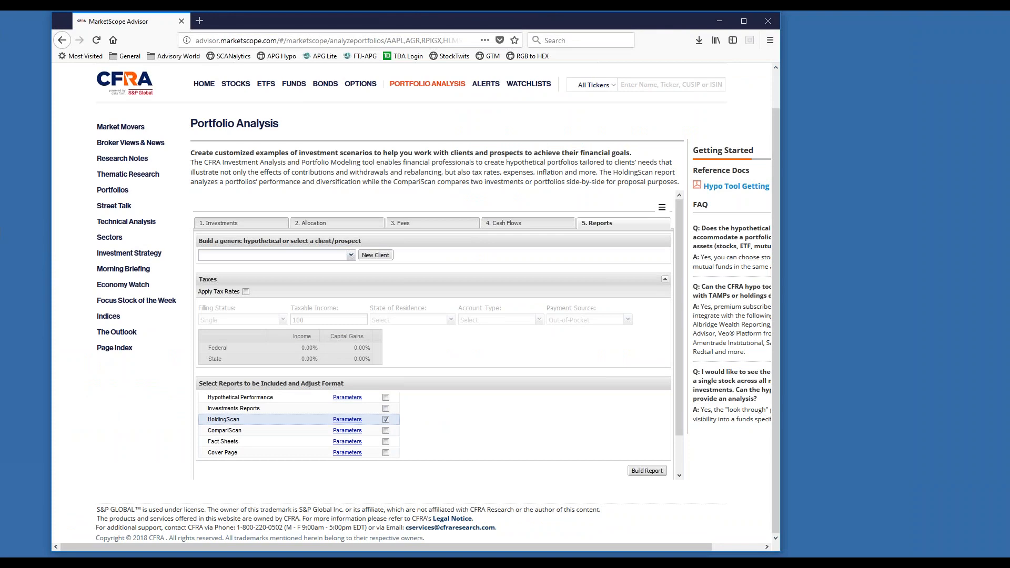
# Replace HoldingScan with CompariScan in the selection of reports to include.
pyautogui.scroll(2, 620, 187)
pyautogui.scroll(-2, 433, 515)
pyautogui.click(386, 420)
pyautogui.click(385, 432)
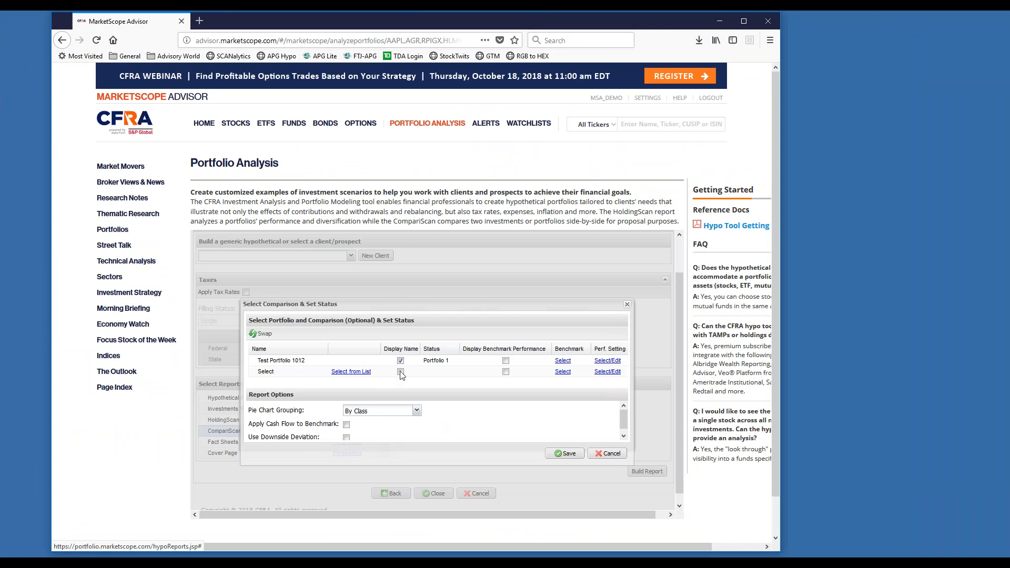
# Choose the aw support portfolio as the comparison for Test Portfolio 1012.
pyautogui.click(358, 373)
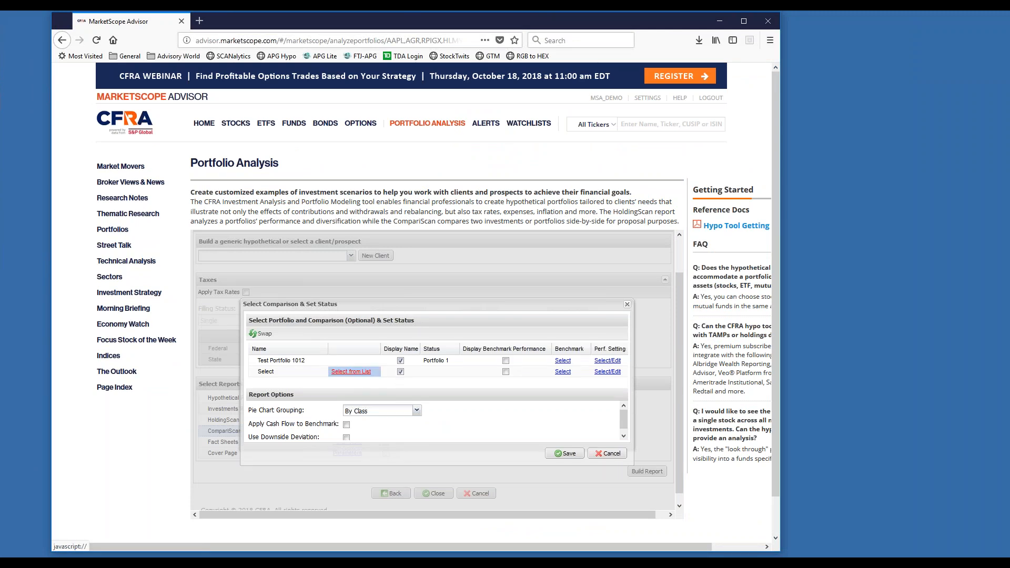
pyautogui.scroll(-1, 512, 382)
pyautogui.scroll(-2, 510, 384)
pyautogui.click(510, 380)
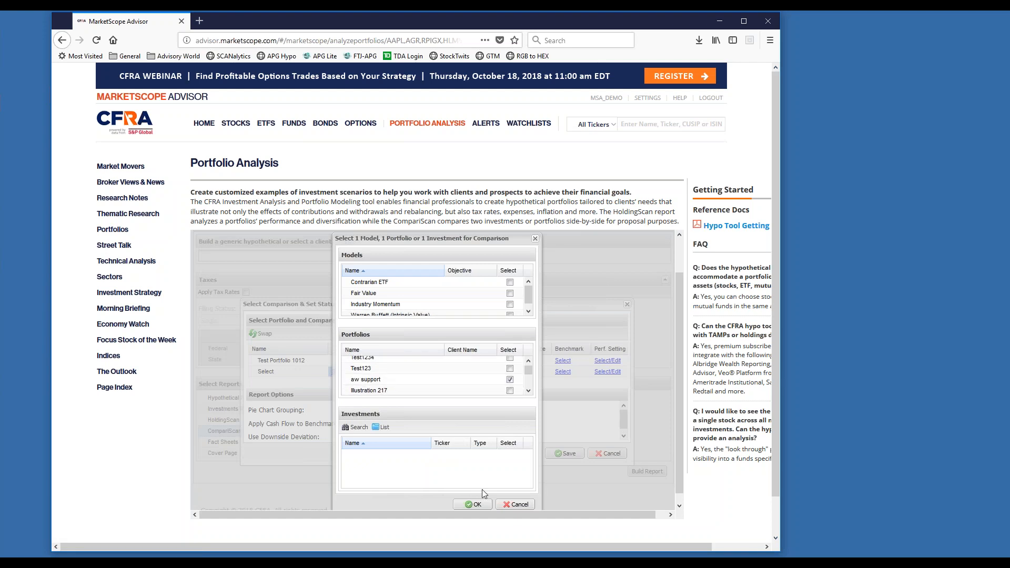
pyautogui.click(472, 504)
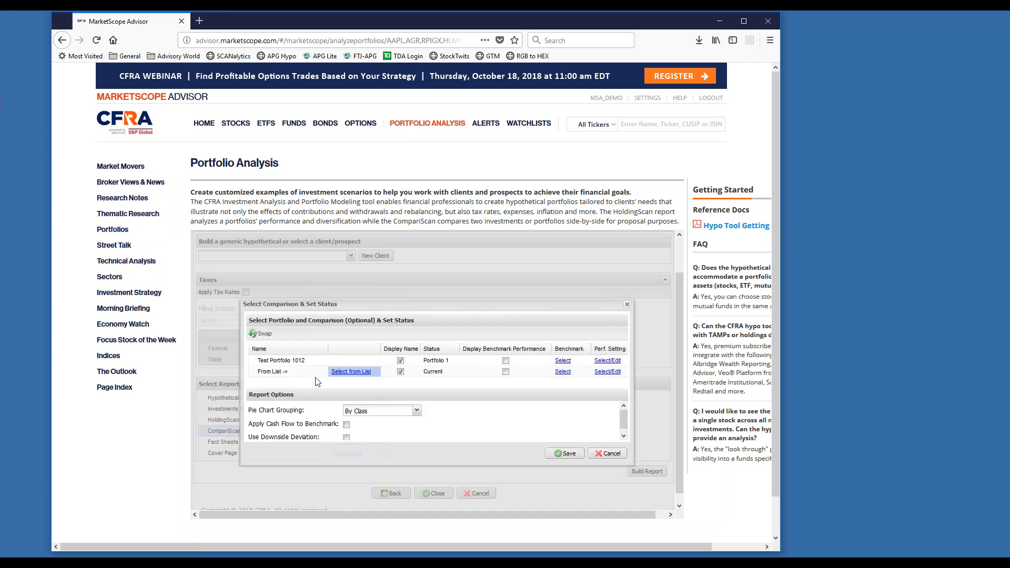
# Discard the comparison settings after viewing the search for individual investments, and close the hypothetical analysis.
pyautogui.click(351, 371)
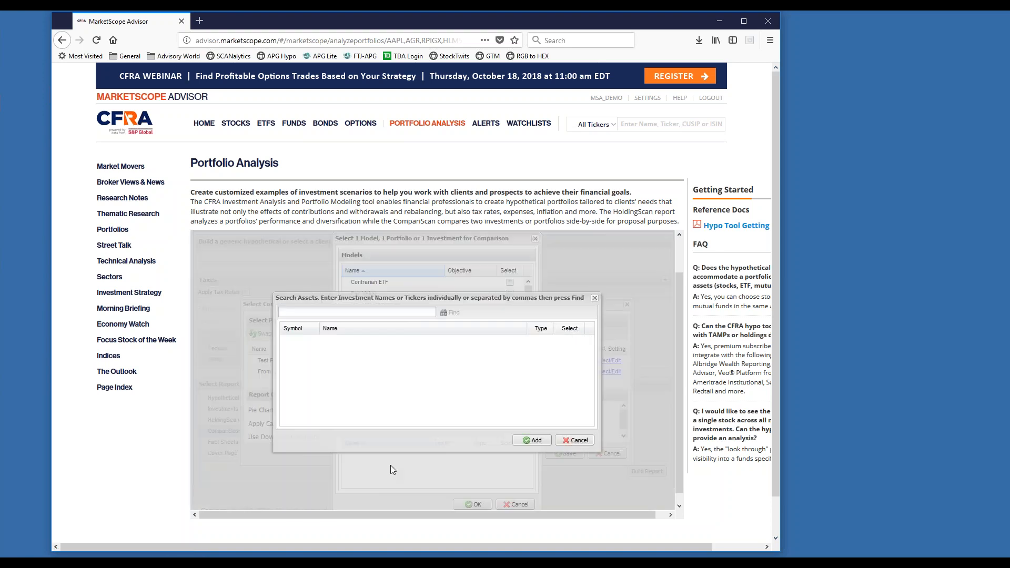
pyautogui.click(577, 441)
pyautogui.click(515, 504)
pyautogui.click(604, 456)
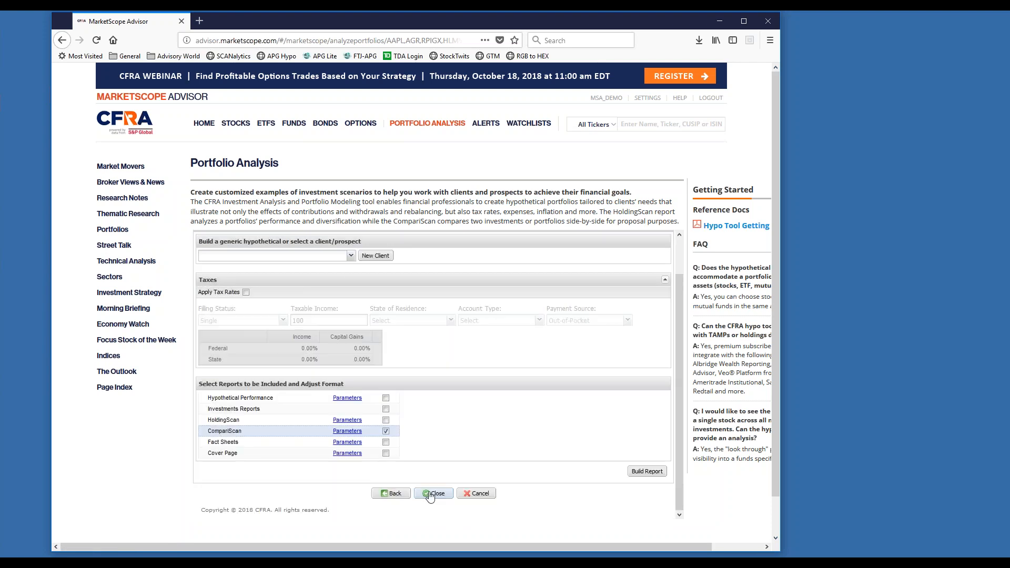
pyautogui.click(430, 497)
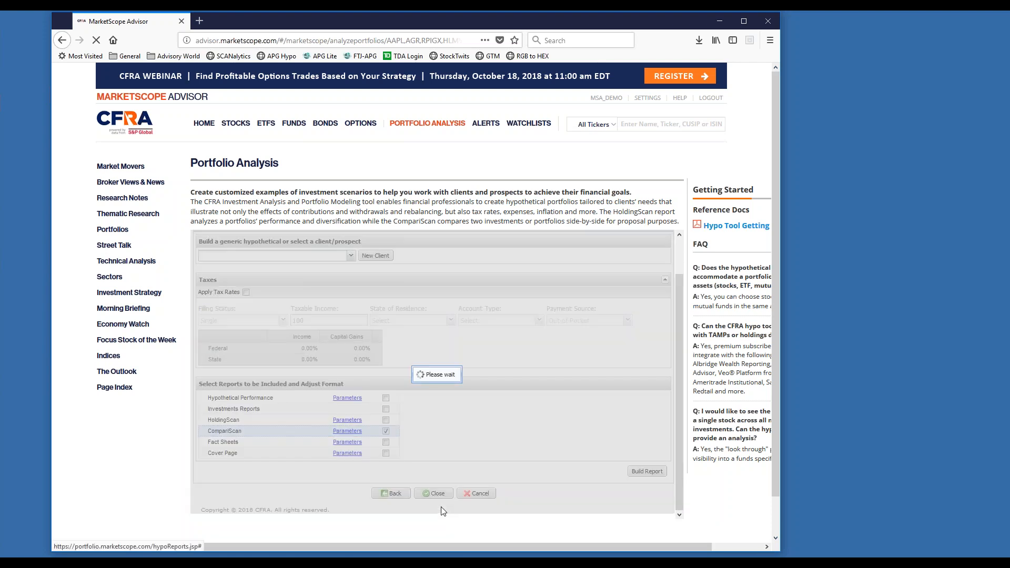